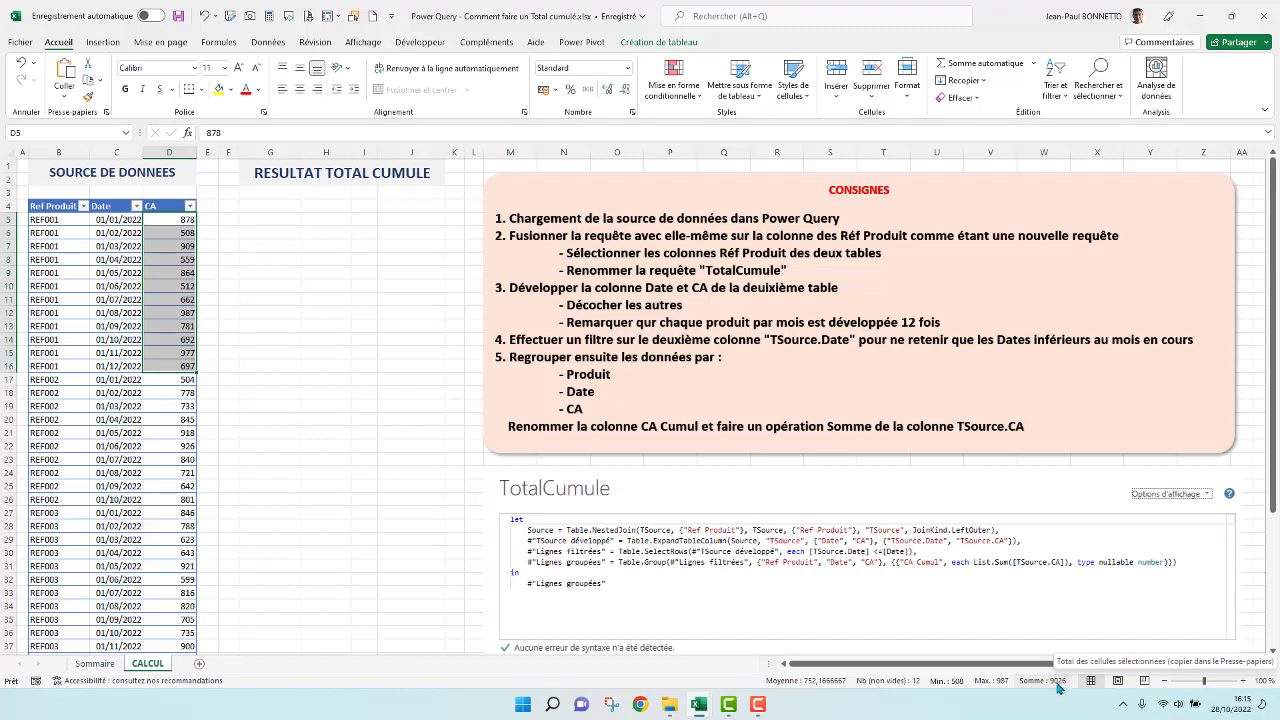
Examine the CA values and dates recorded for the product references in the source table
drag(170, 379, 185, 633)
click(184, 502)
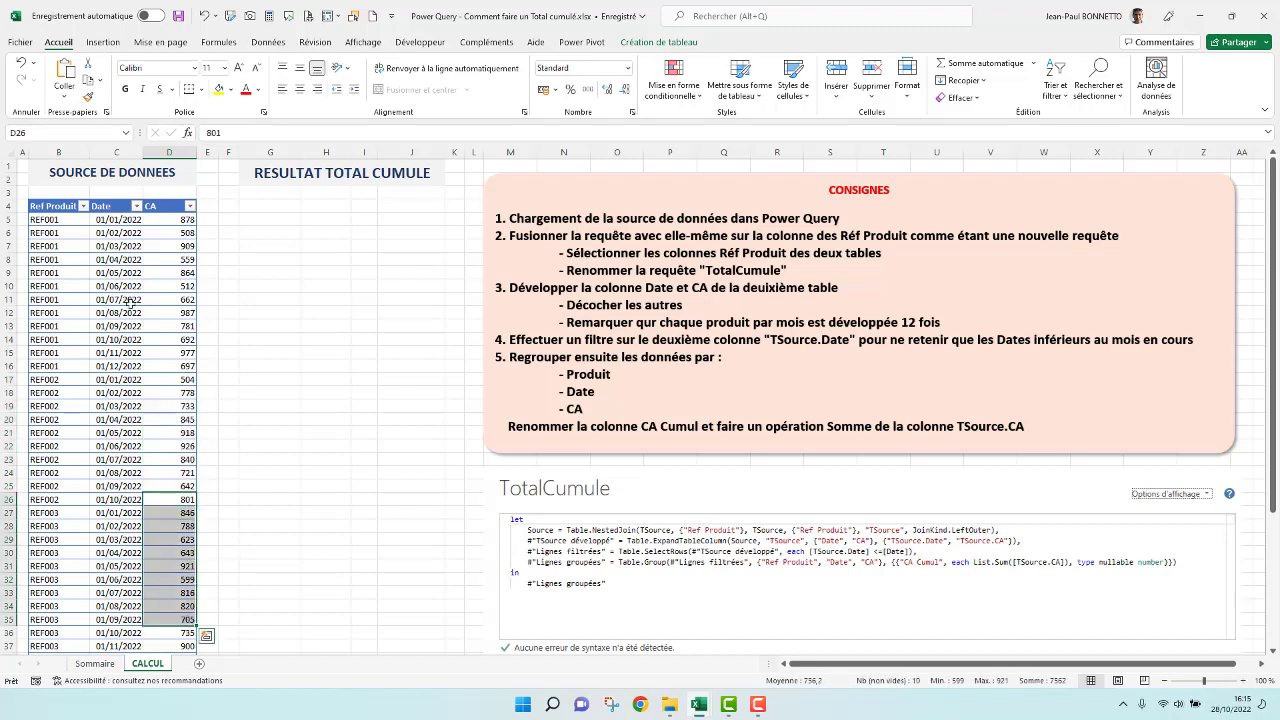
click(110, 287)
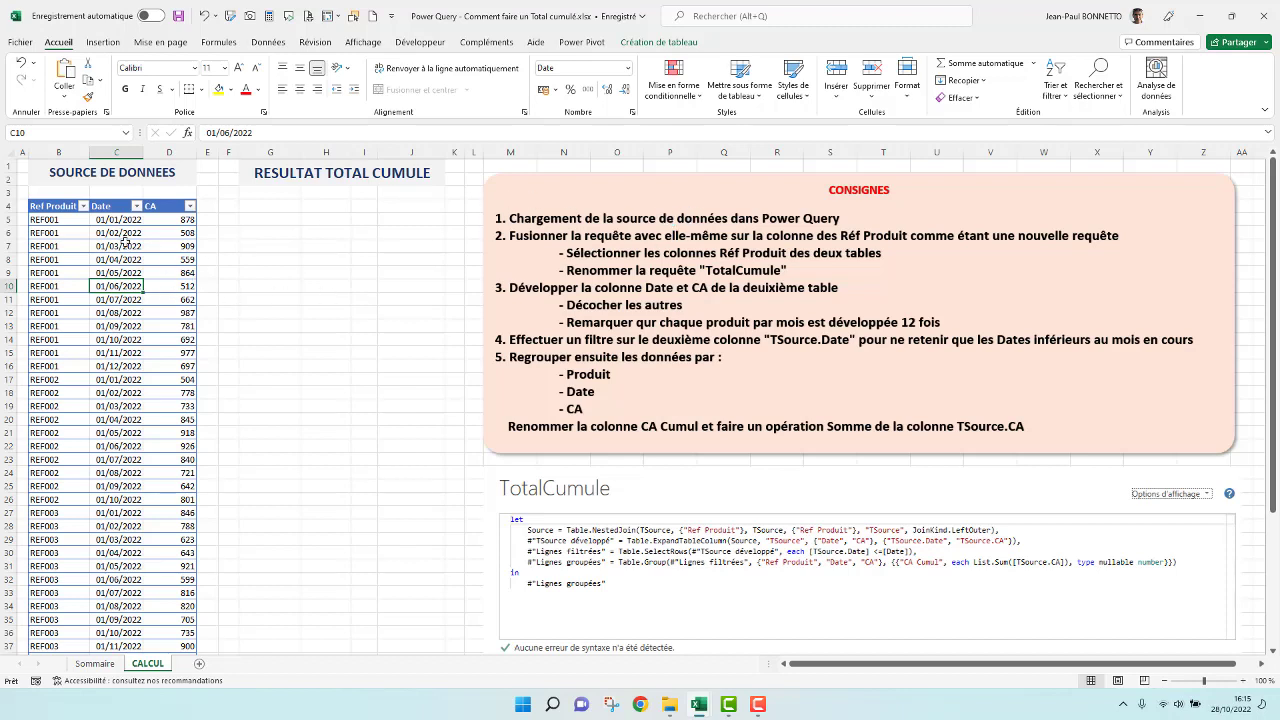
drag(88, 242, 118, 245)
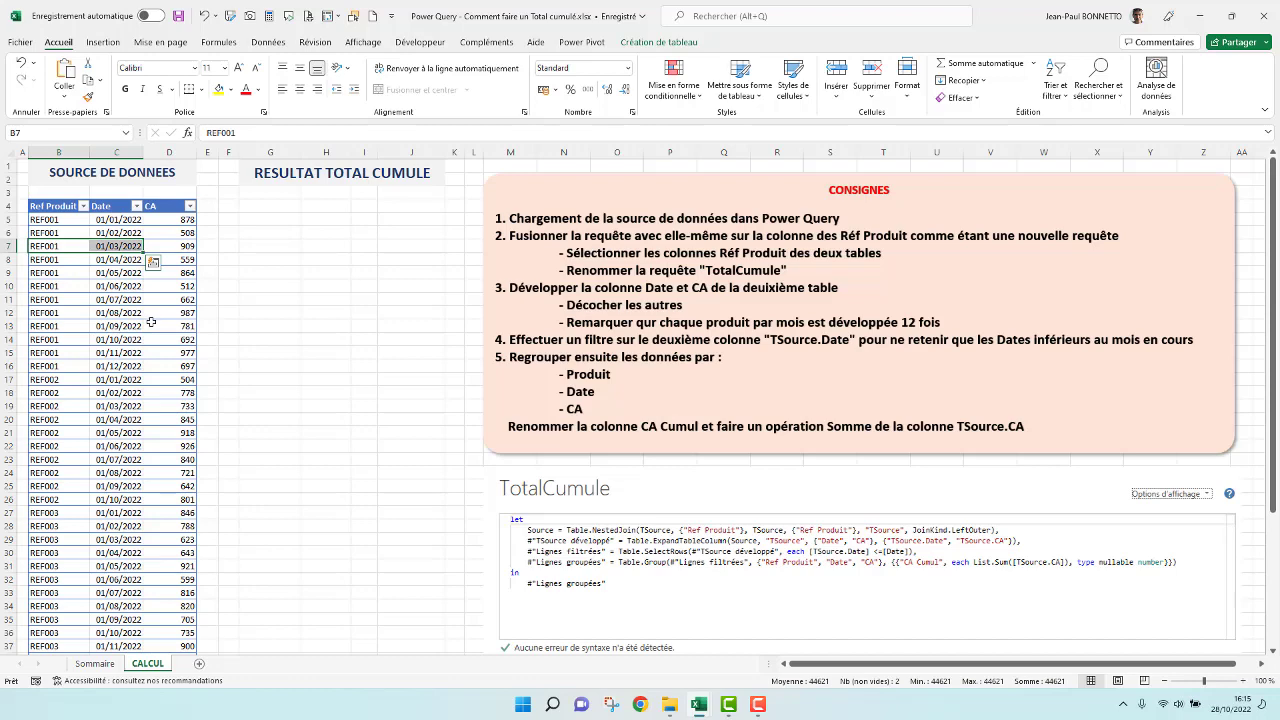
Check the source table's name and load the table into the Power Query editor
click(135, 300)
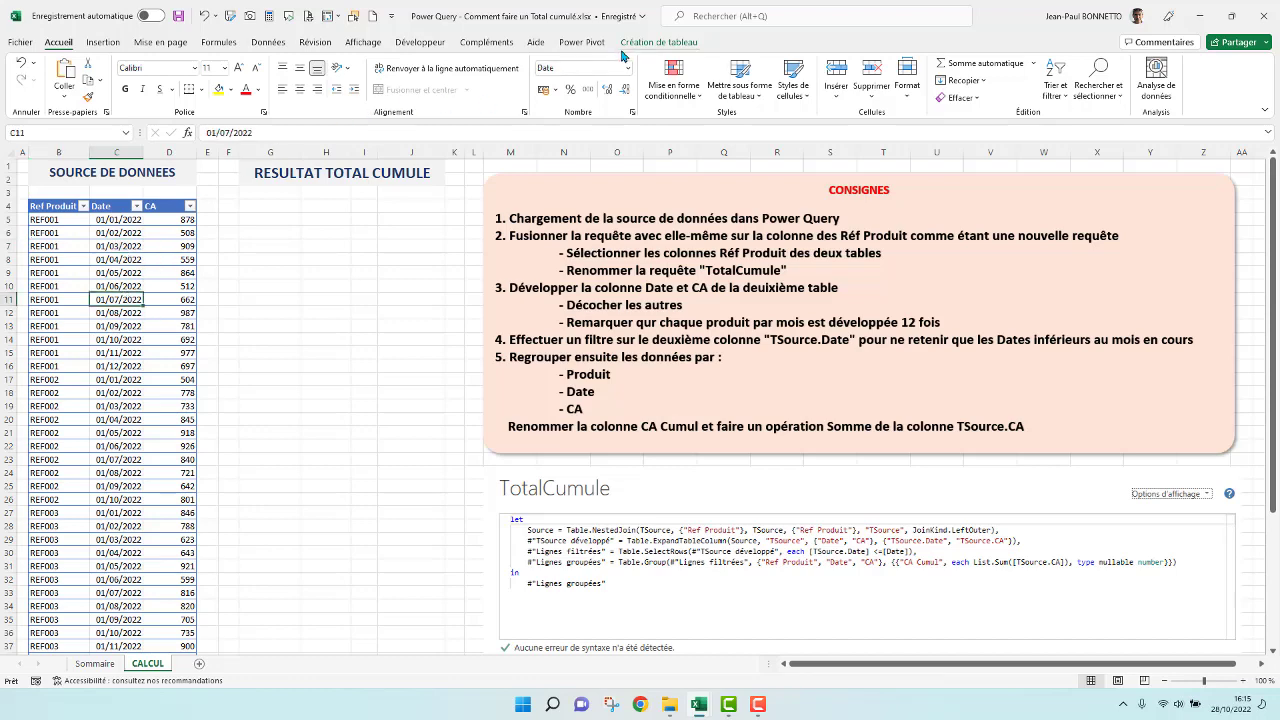
click(658, 42)
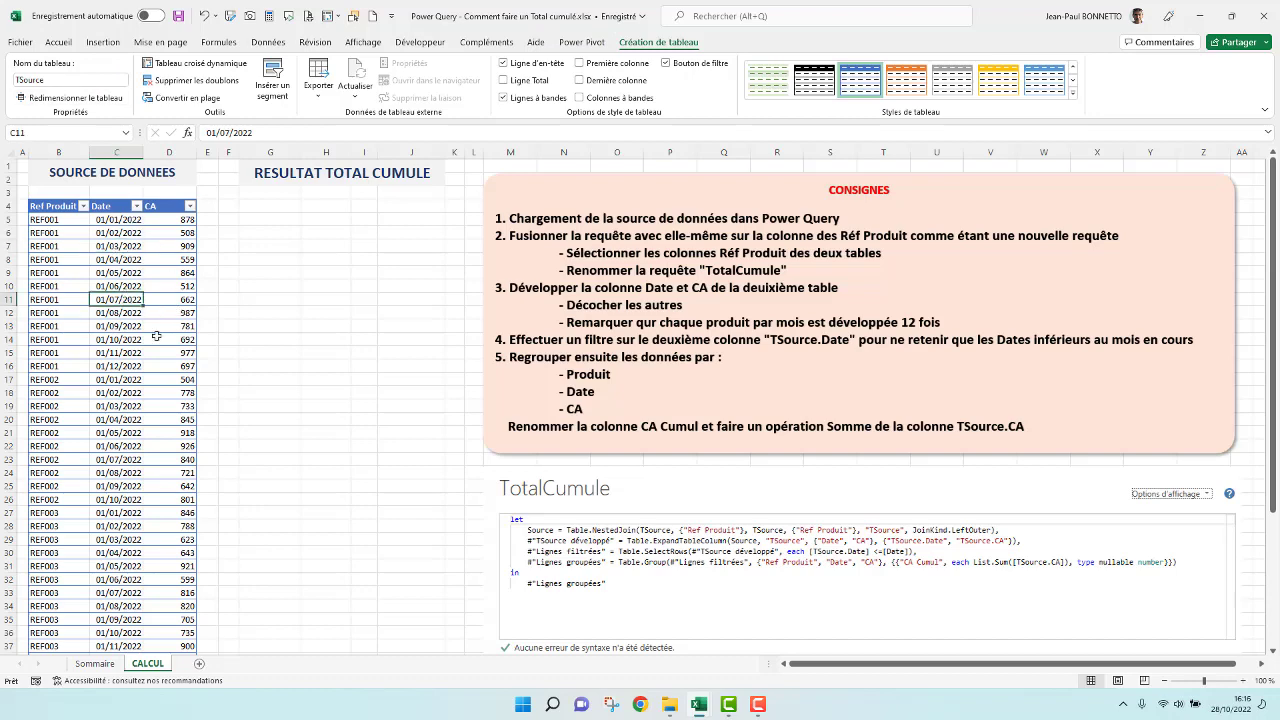
click(267, 43)
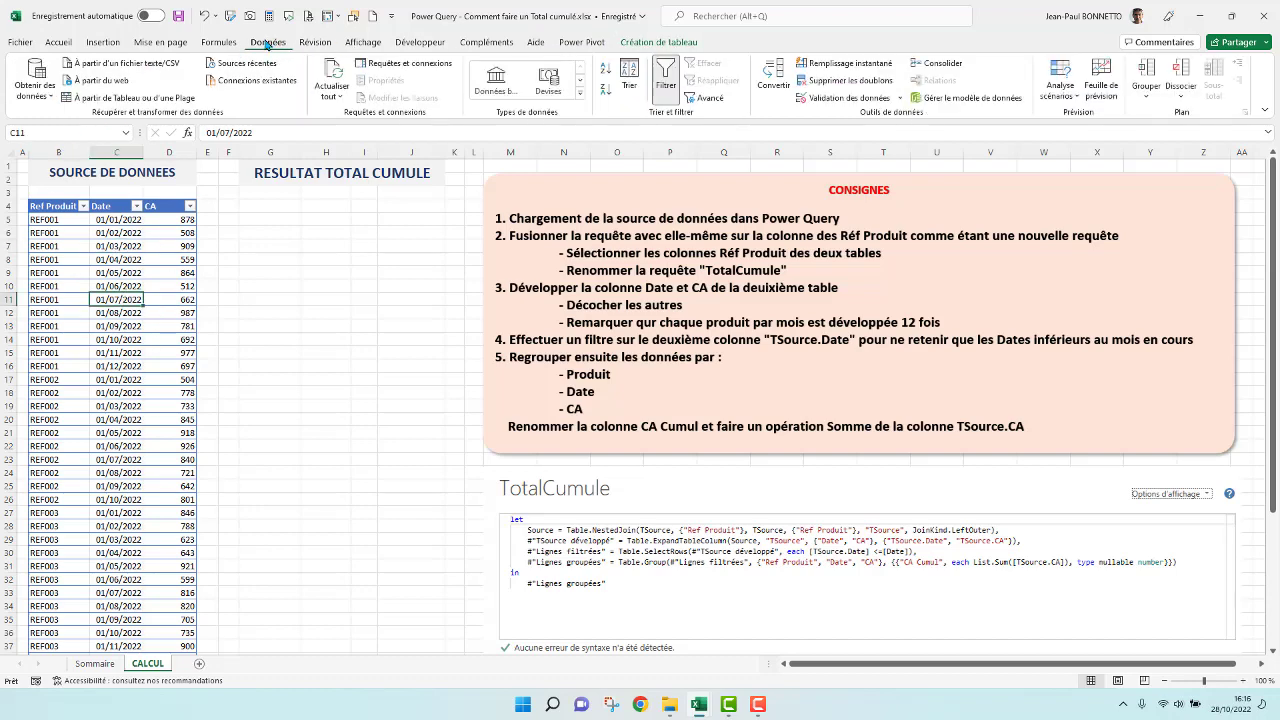
click(118, 100)
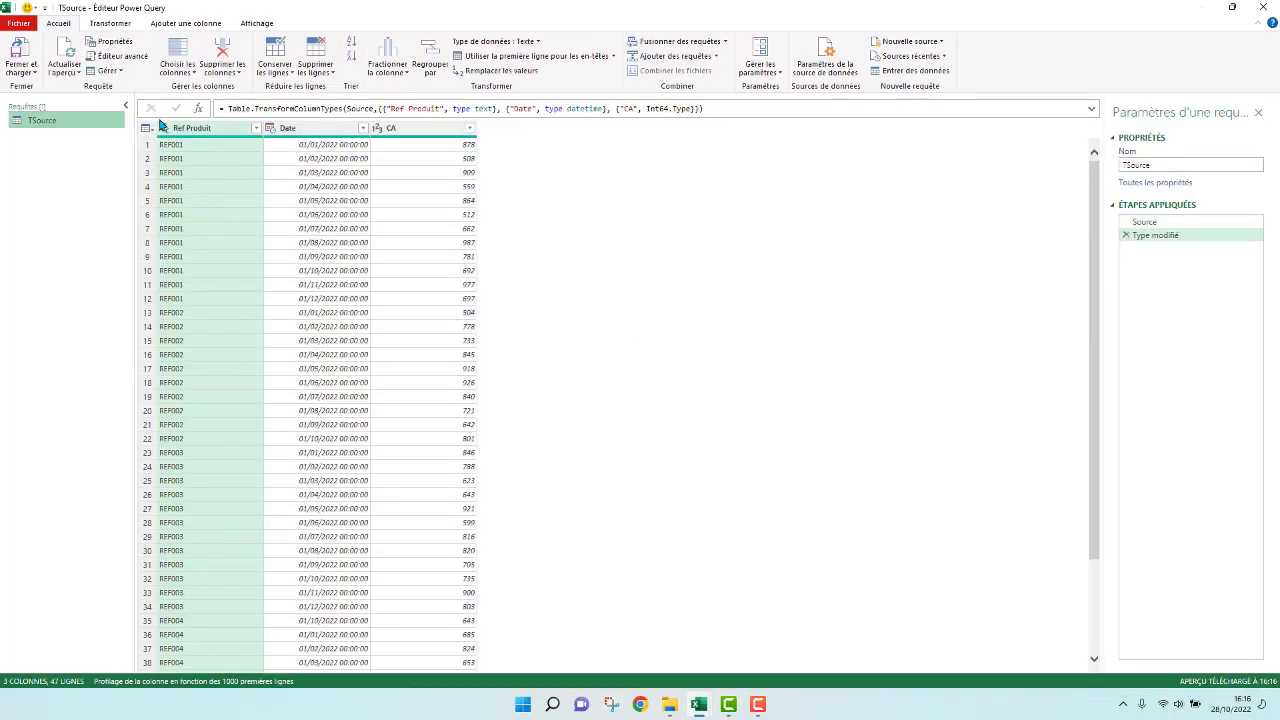
Change the Date column's data type to Date, replacing the current type conversion, and look through the rows
click(270, 129)
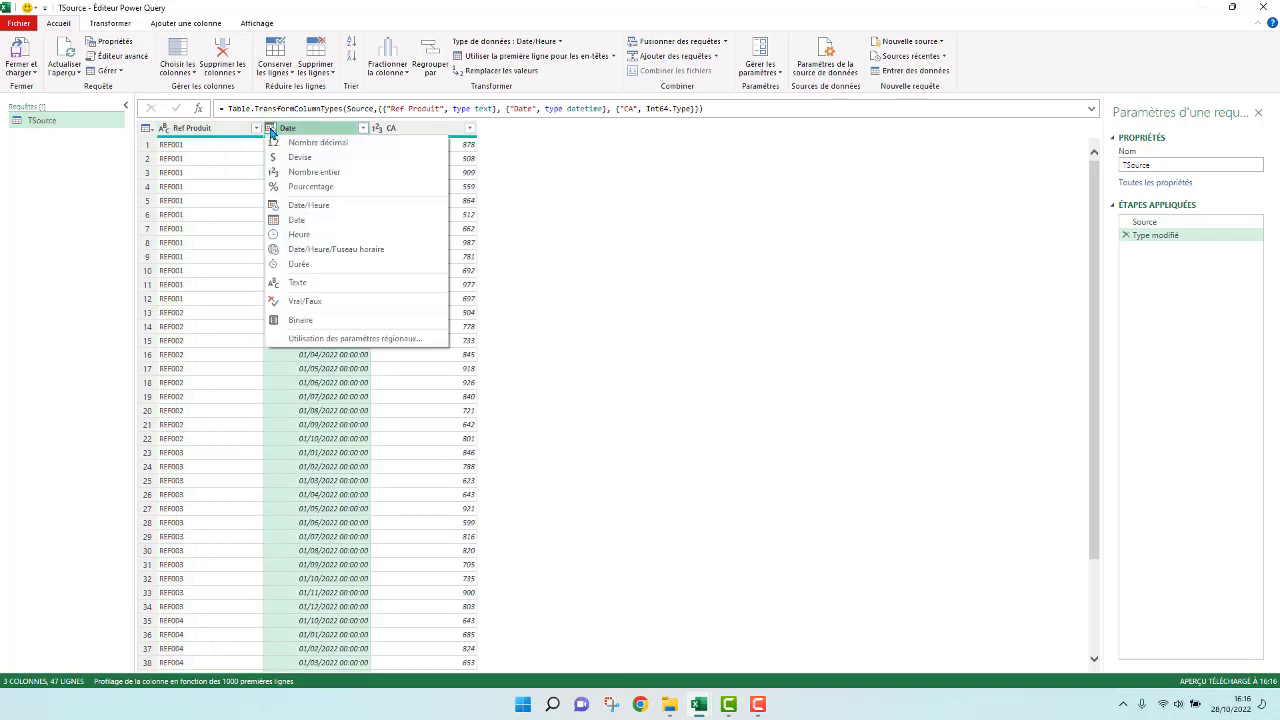
click(284, 221)
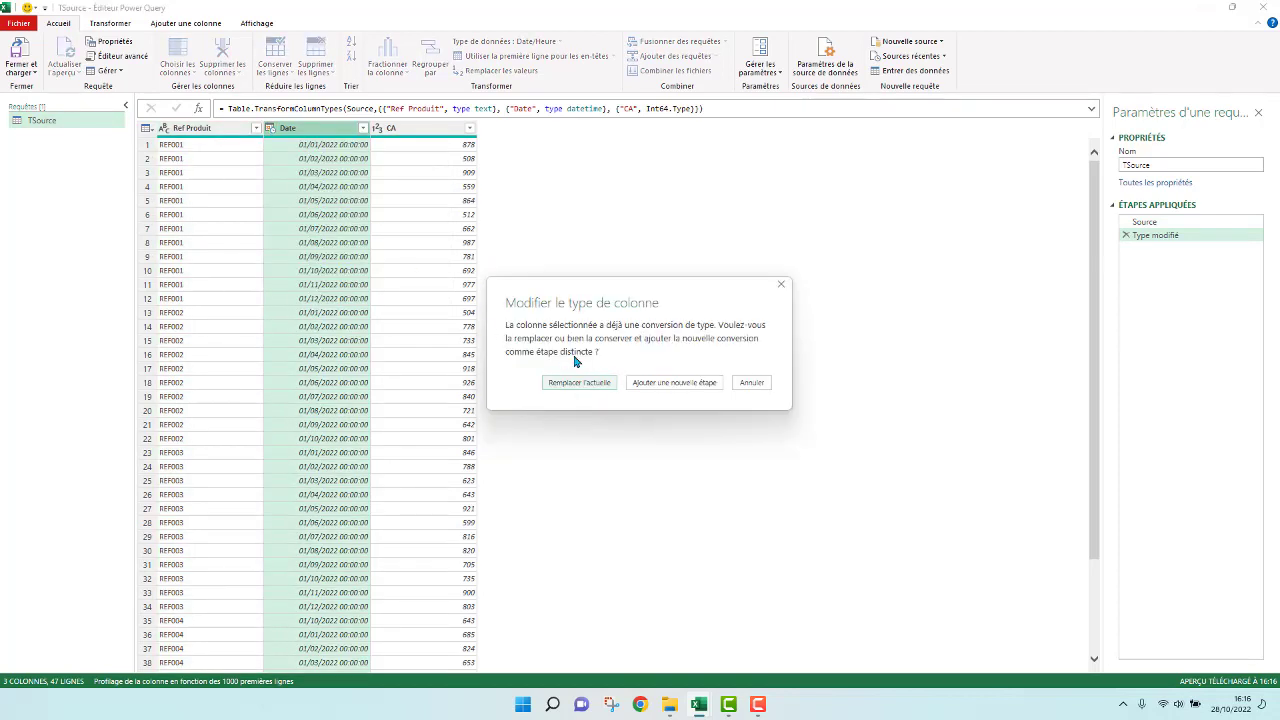
click(579, 384)
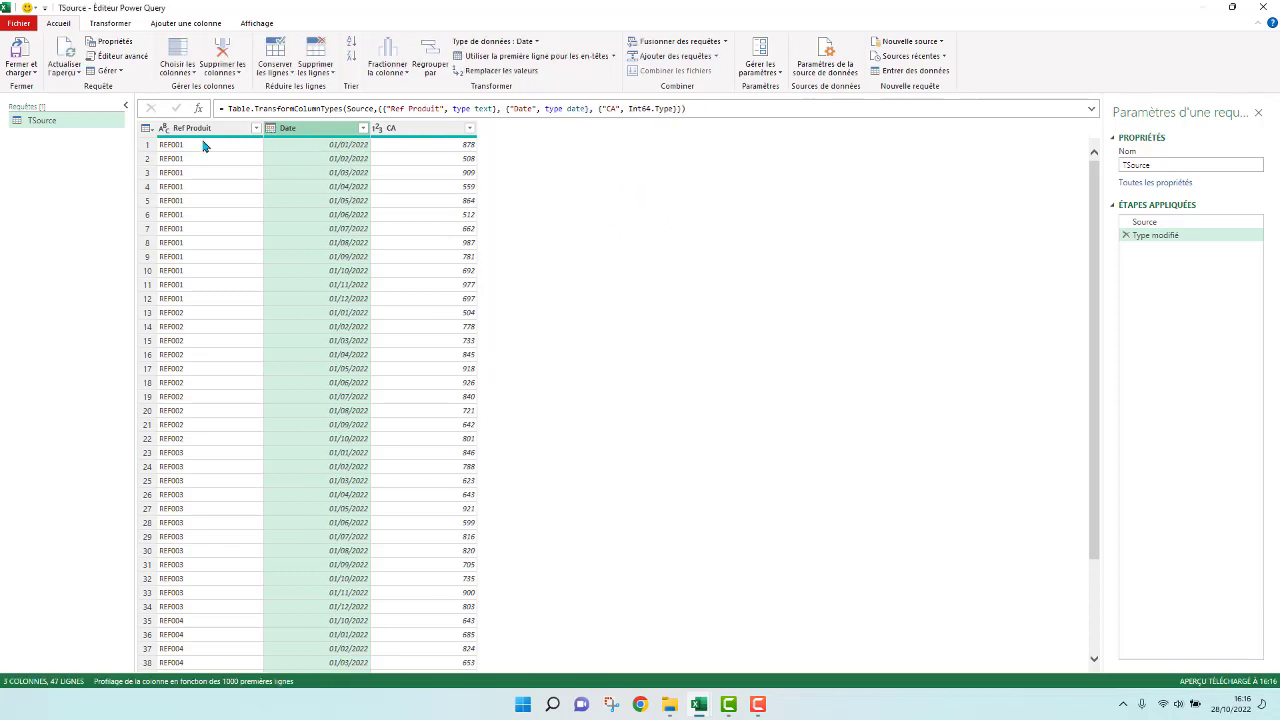
scroll(423, 243, down, 3)
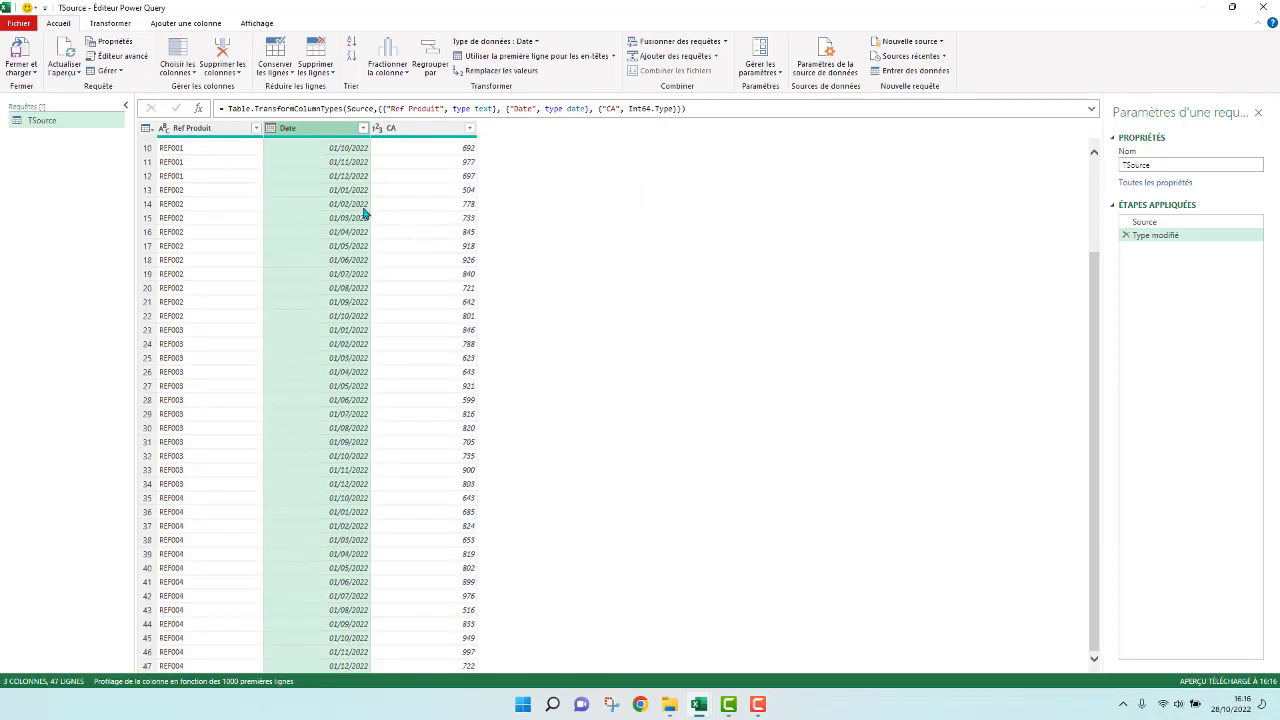
scroll(366, 209, up, 3)
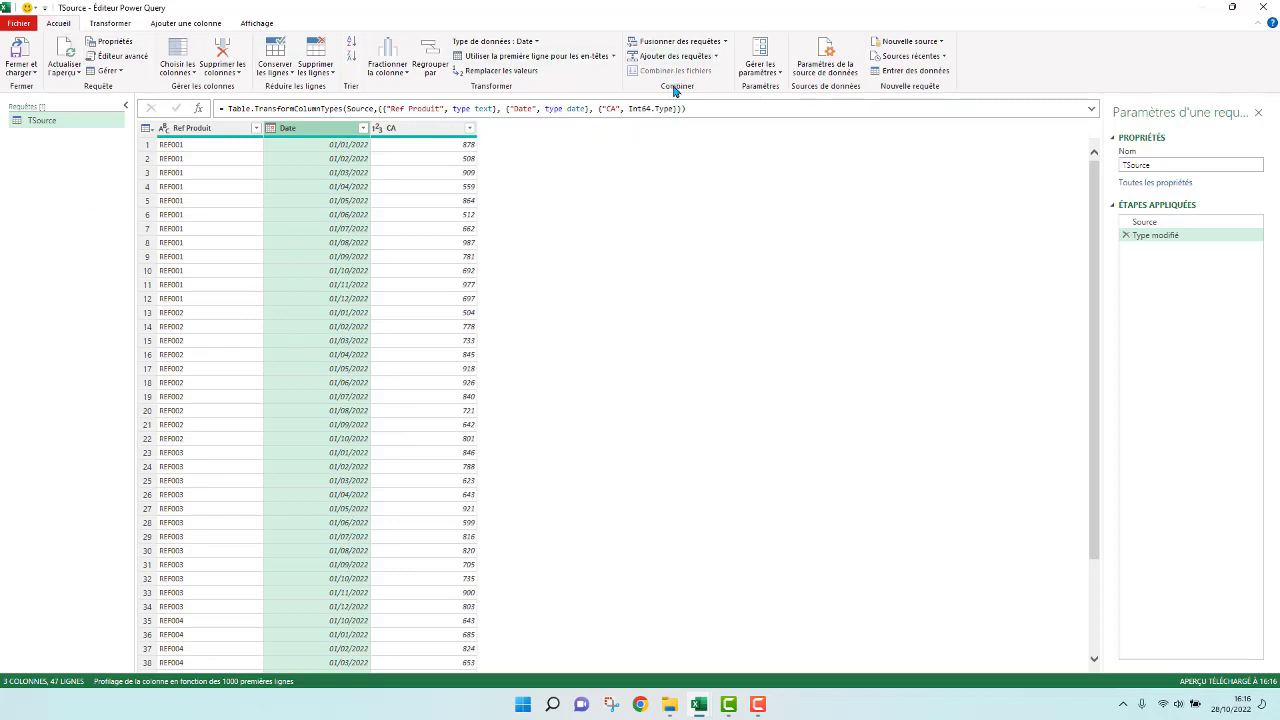
Start merging queries as a new query, with TSource as both the first and the second table
click(727, 42)
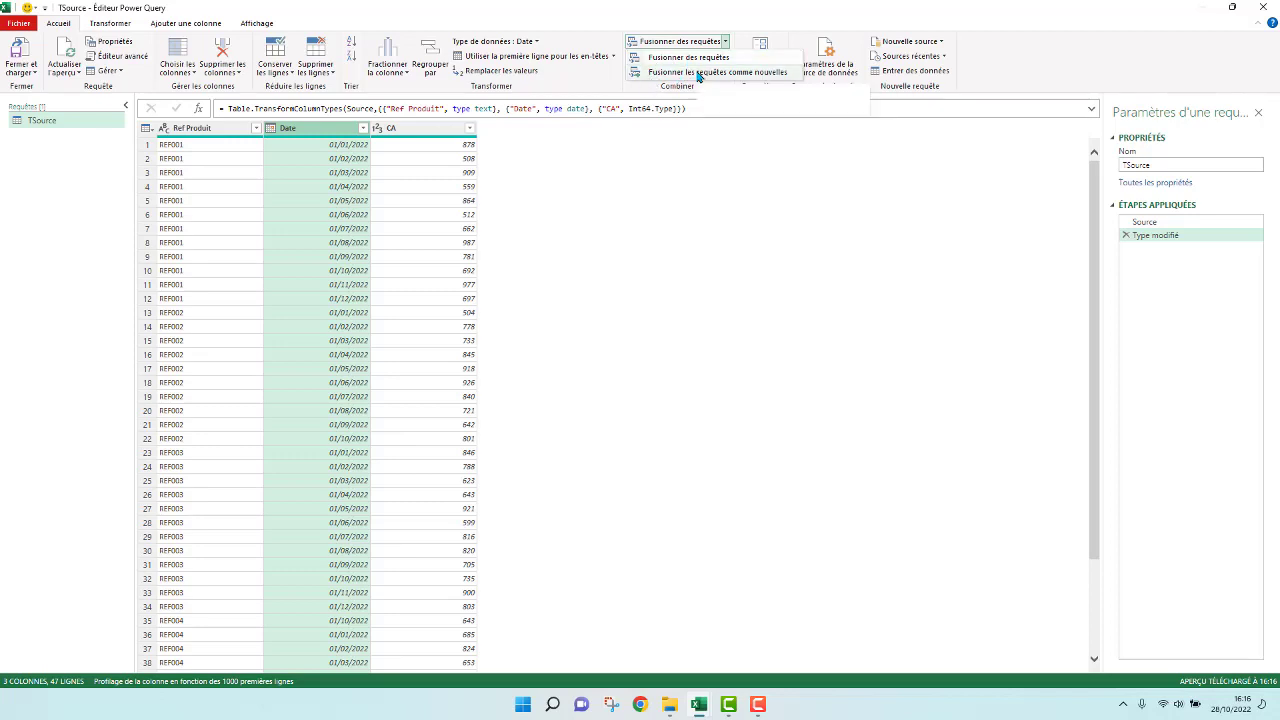
click(698, 73)
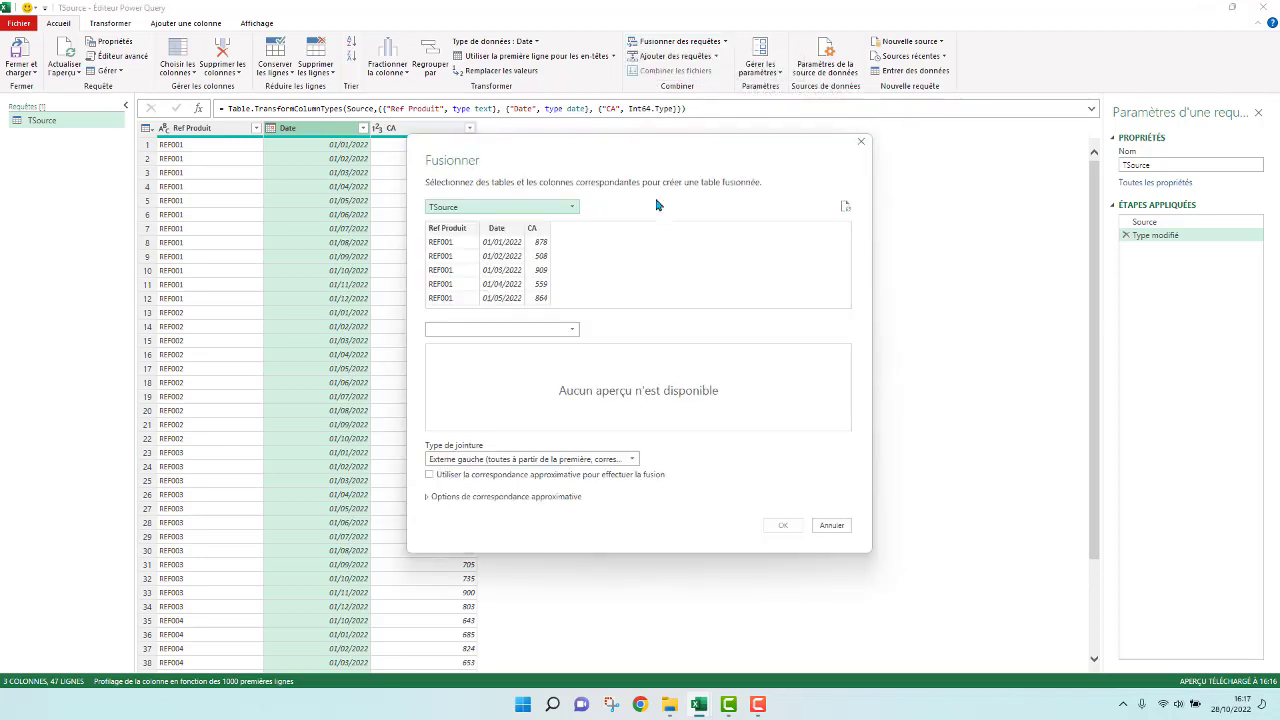
drag(631, 141, 547, 106)
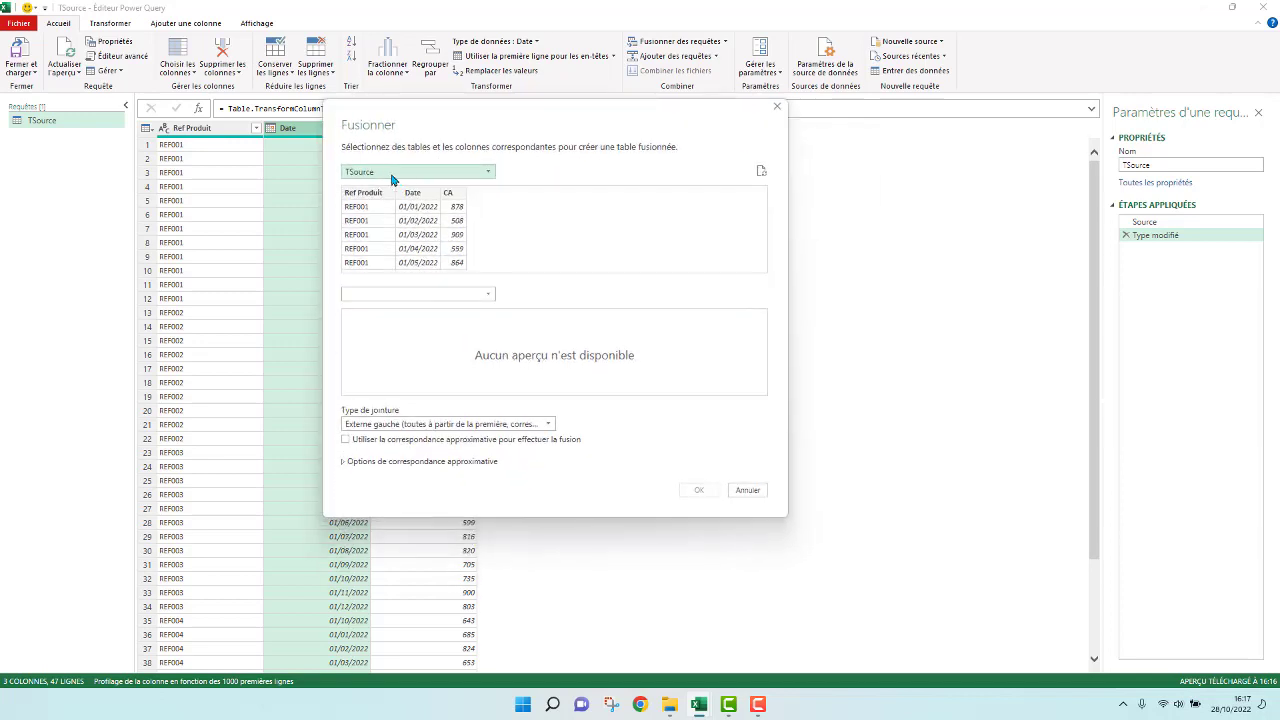
click(489, 293)
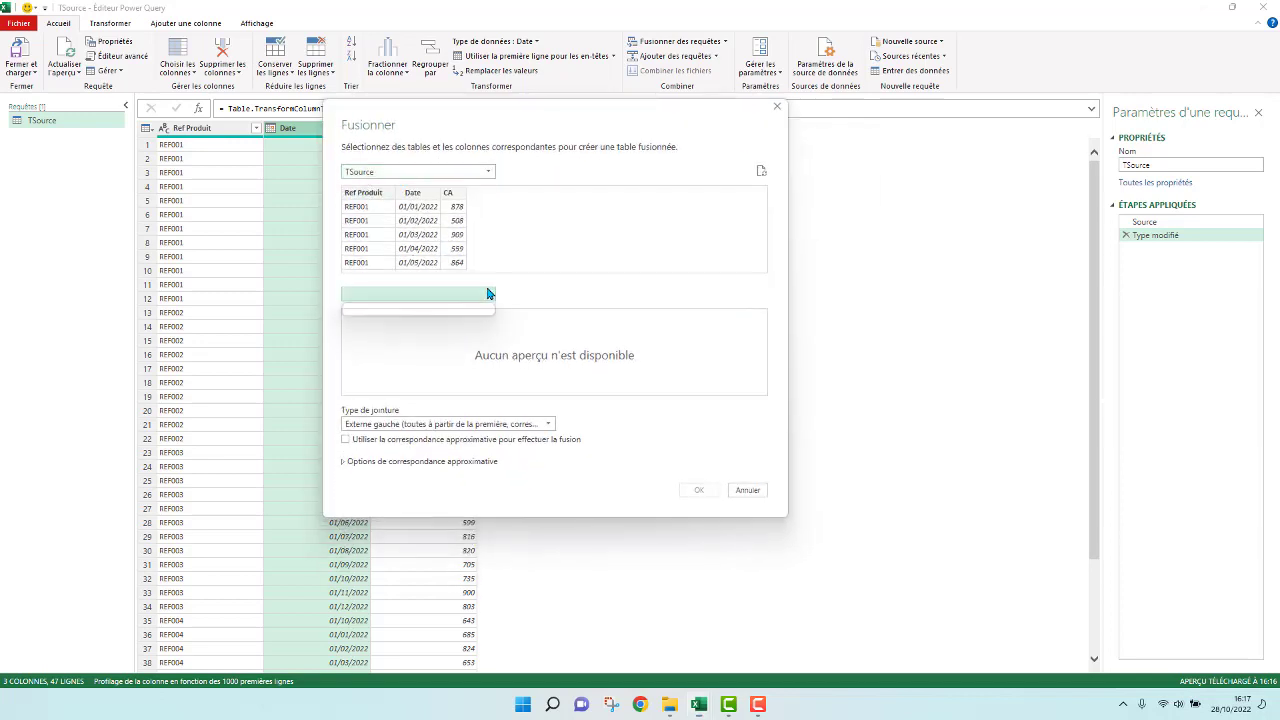
click(368, 311)
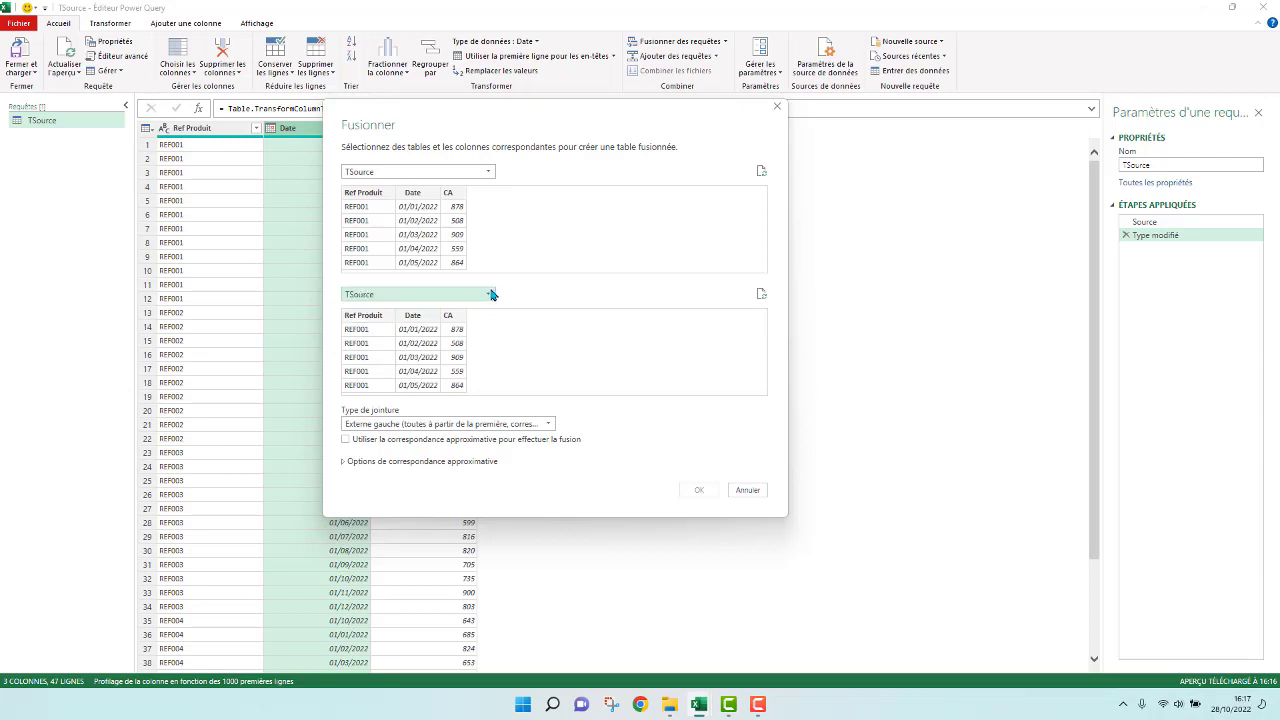
Match the two tables on Ref Produit with a left outer join and create the merged query
click(365, 194)
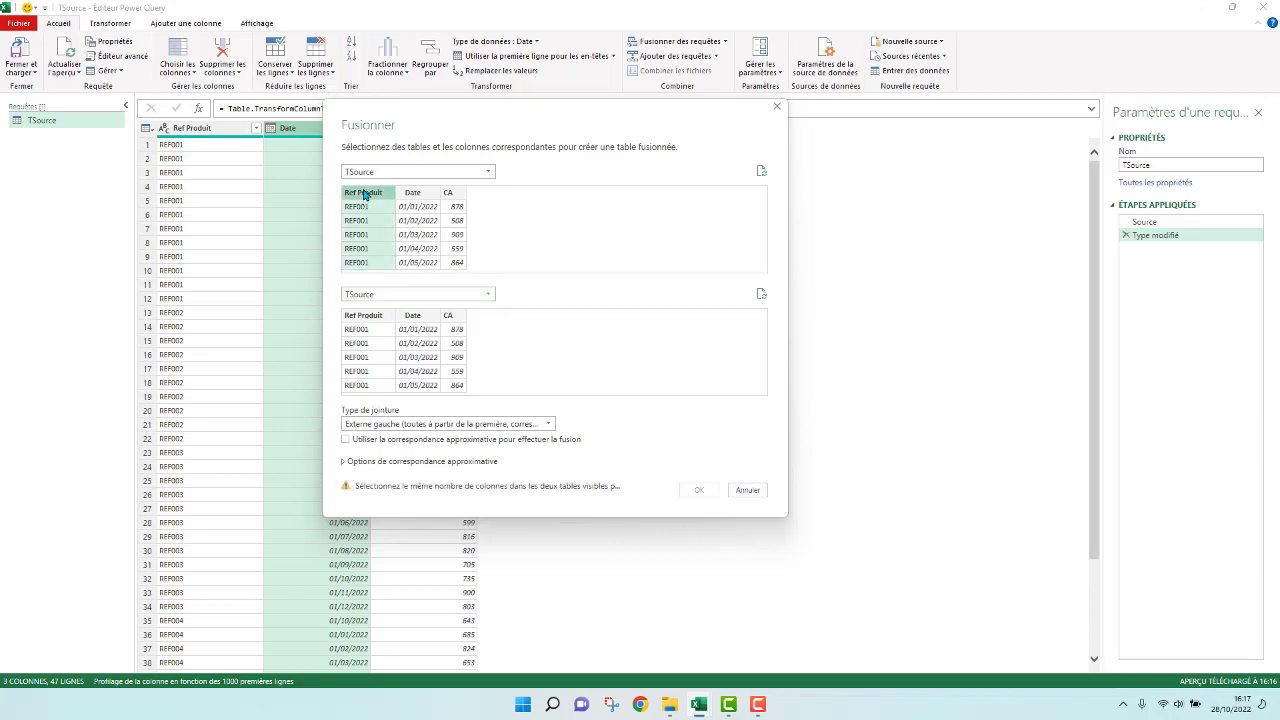
click(366, 296)
click(358, 312)
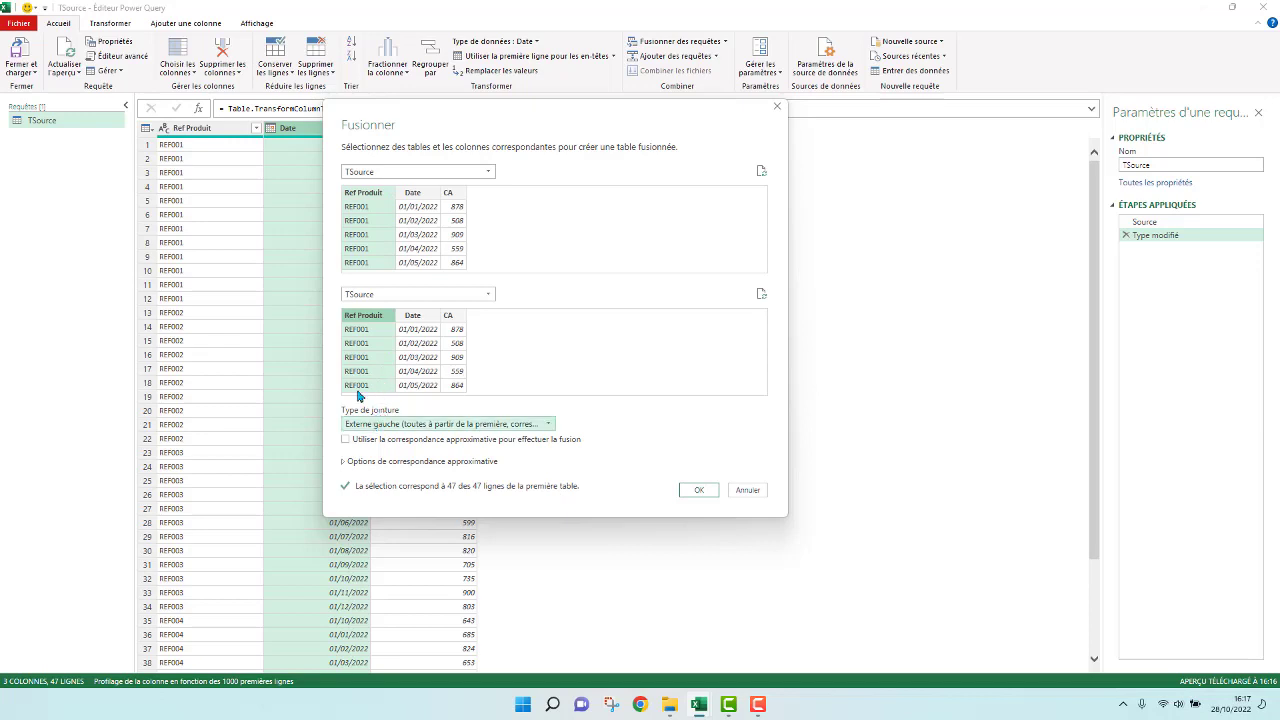
click(699, 490)
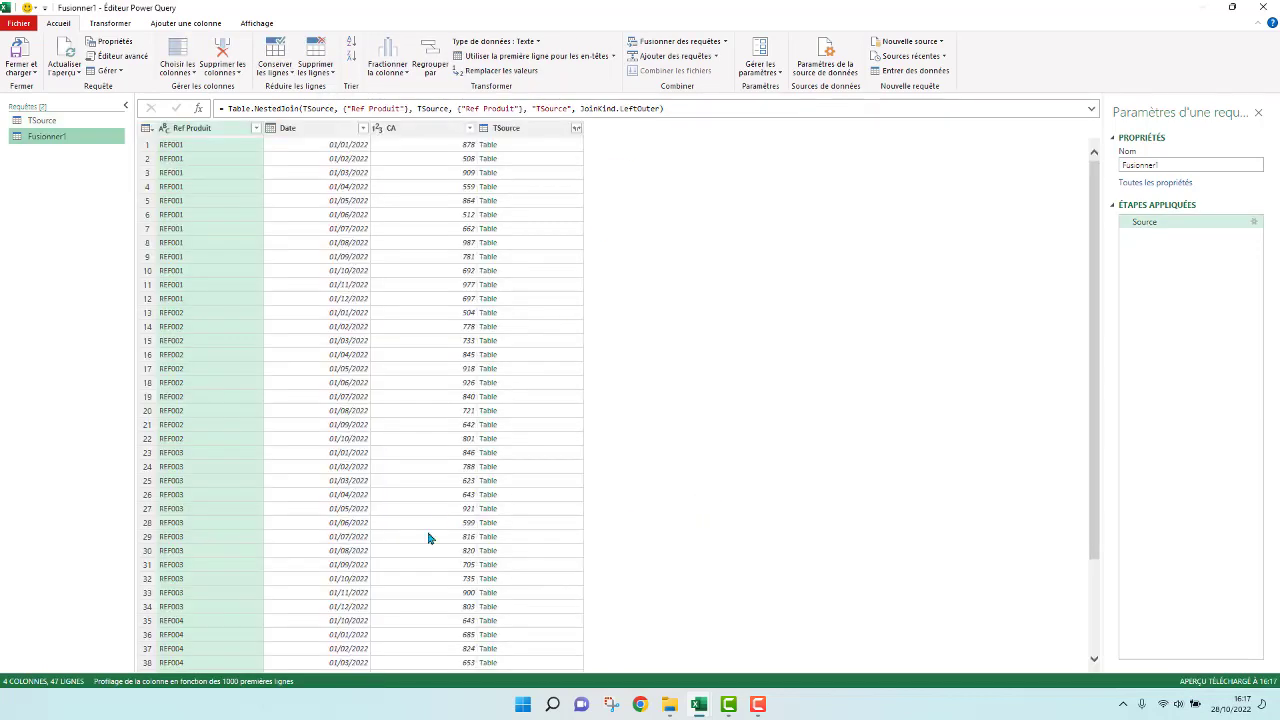
Preview the nested tables in the TSource column for REF001 and REF002 rows, enlarging the preview area
click(531, 158)
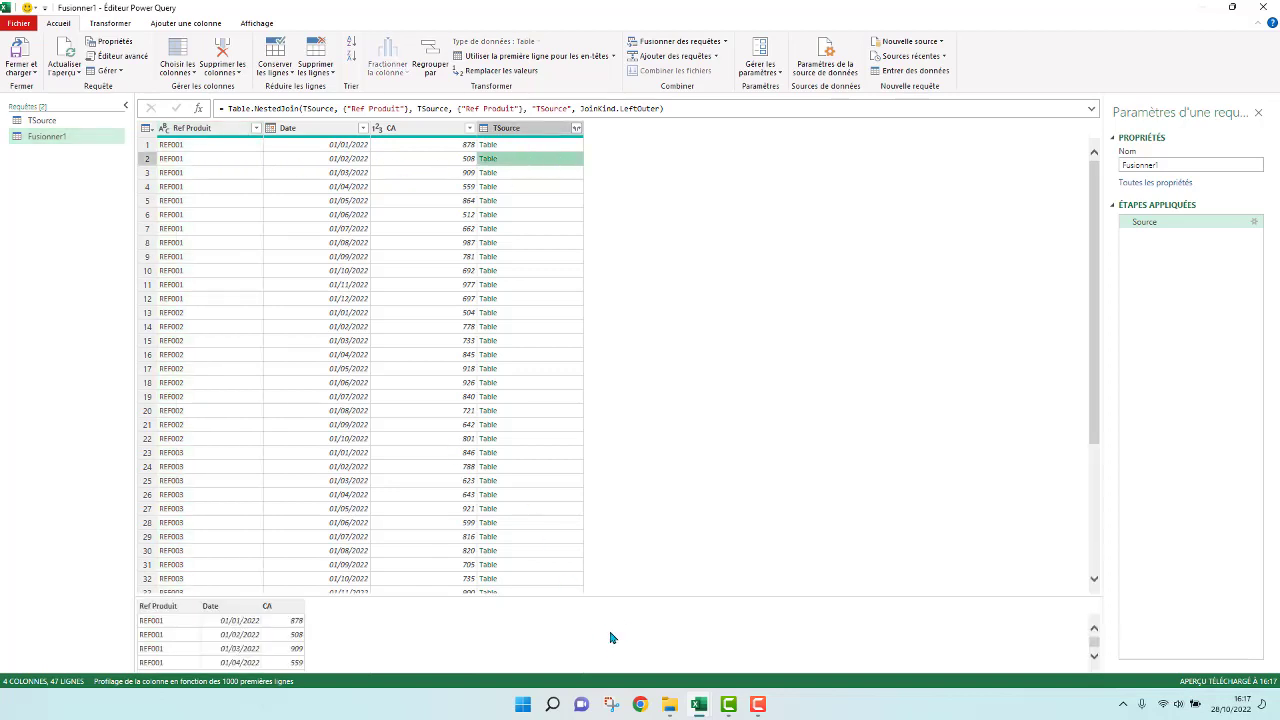
drag(623, 596, 612, 432)
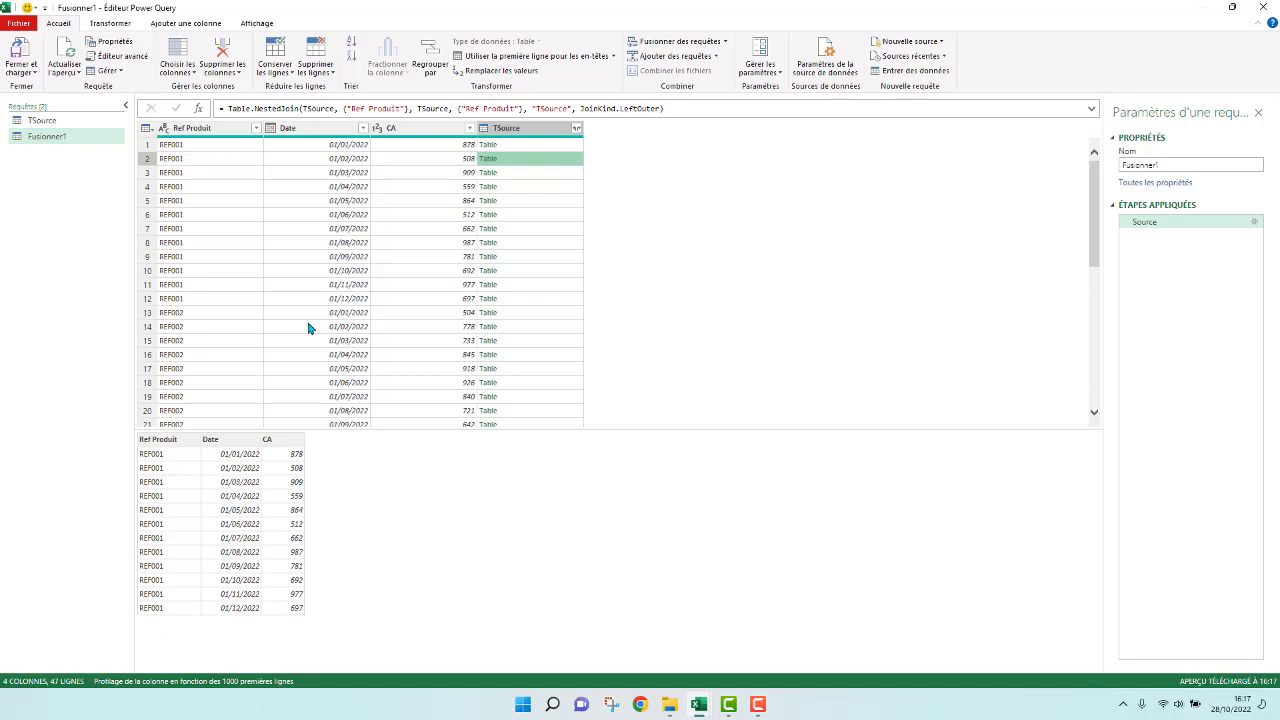
click(545, 328)
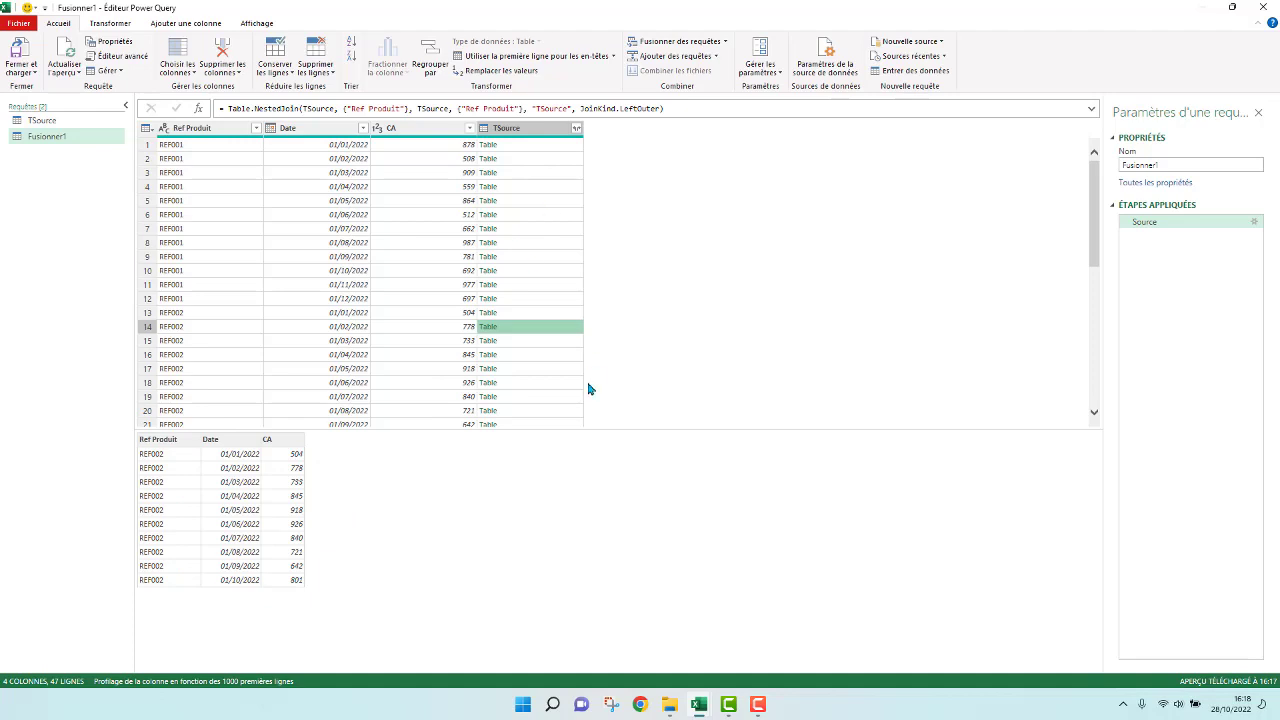
click(522, 129)
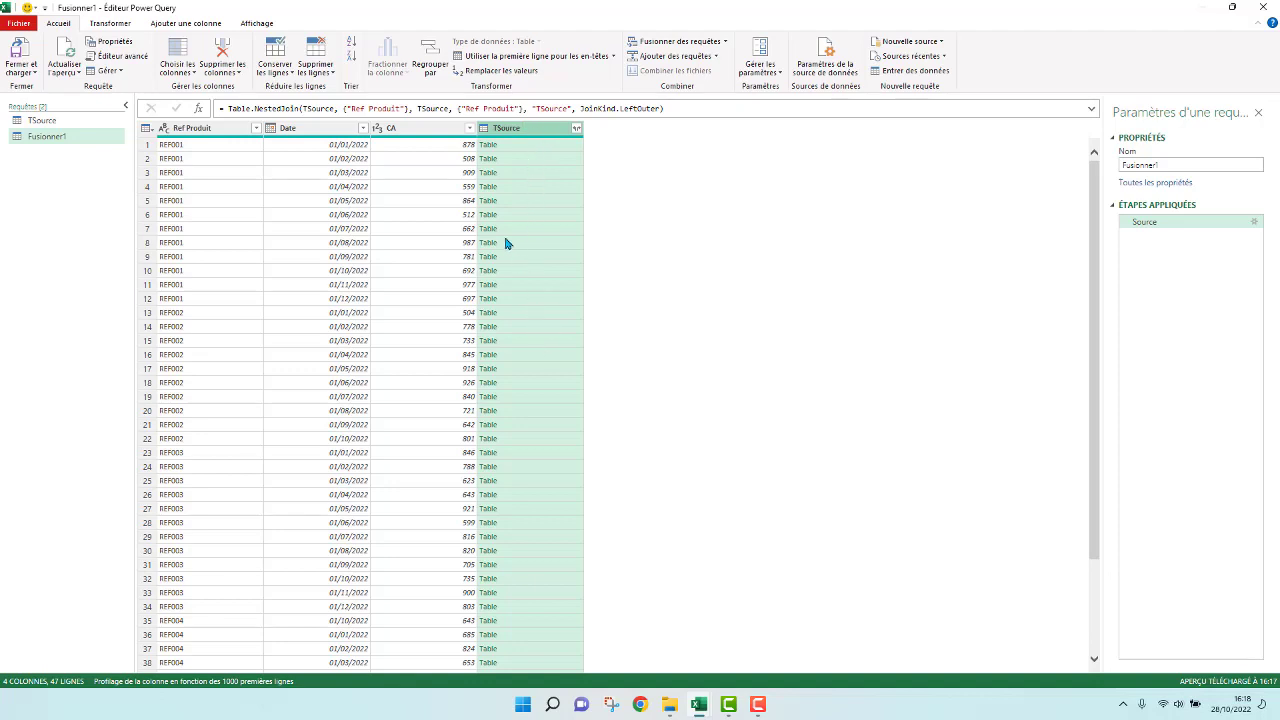
click(542, 190)
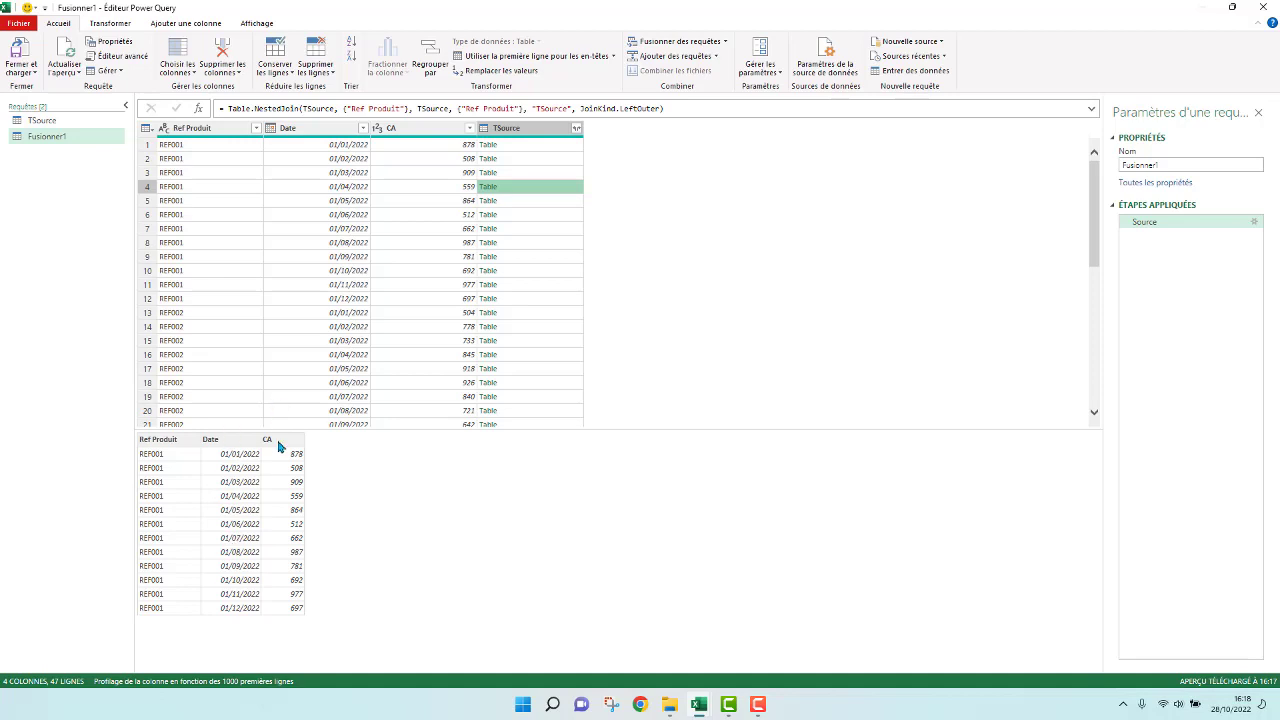
Expand the TSource column to only Date and CA, using the original column name as prefix
click(577, 128)
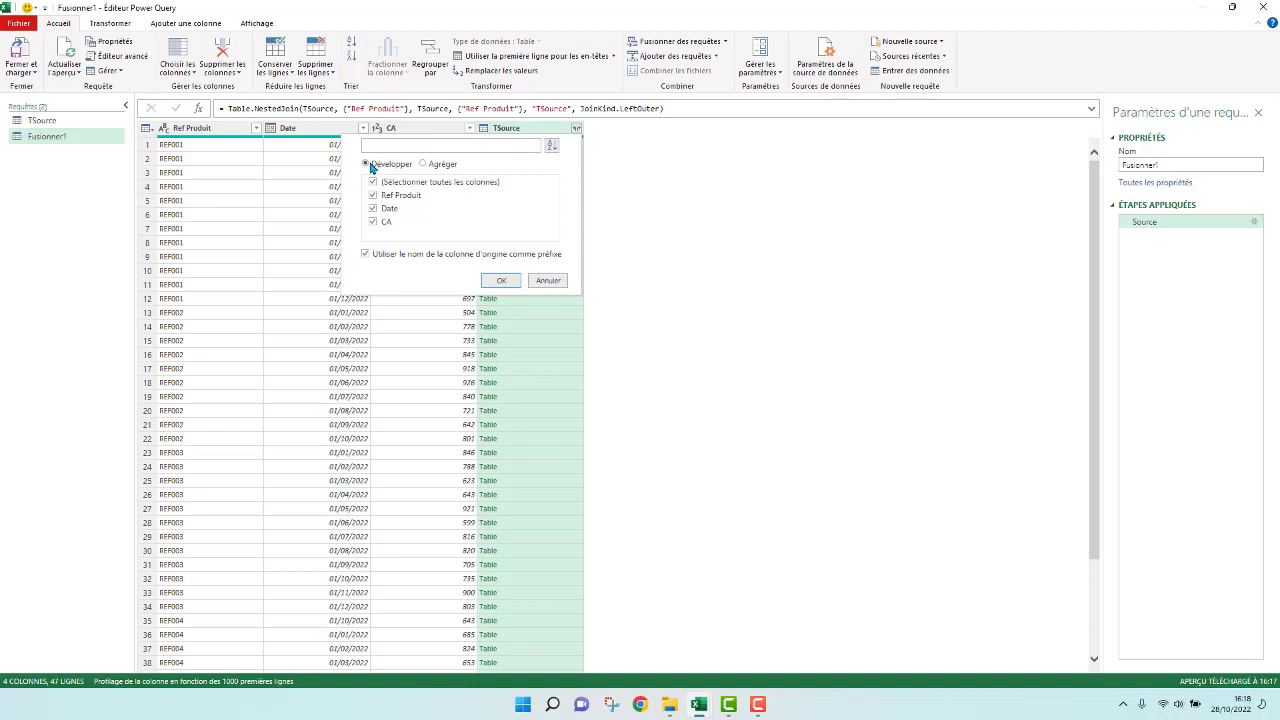
click(372, 182)
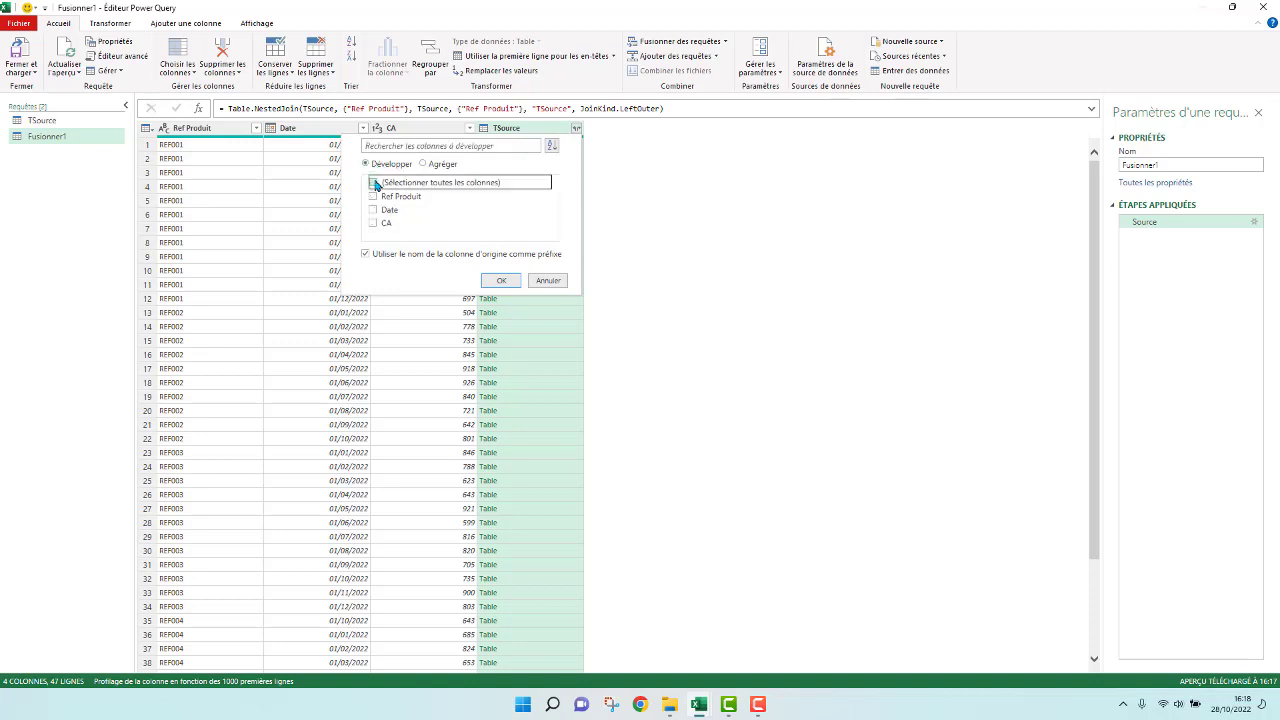
click(373, 209)
click(374, 223)
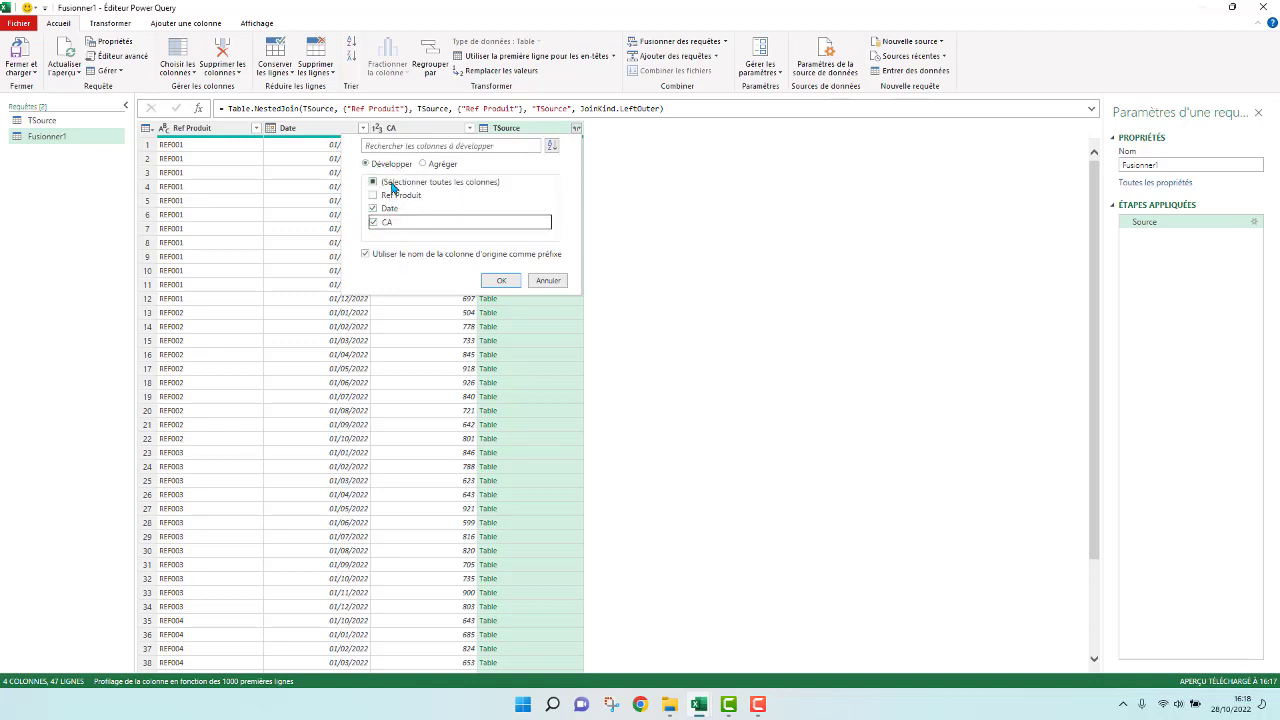
click(502, 282)
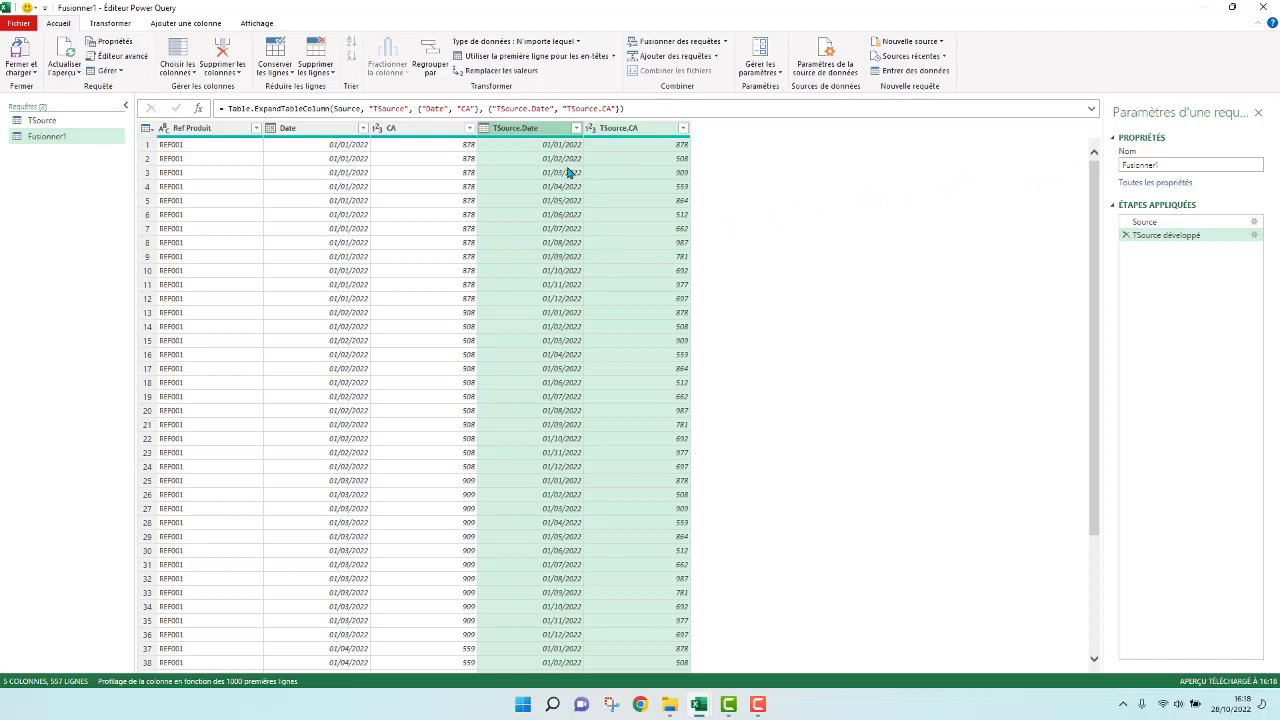
Rename the merged query as TotalCumulé
click(577, 128)
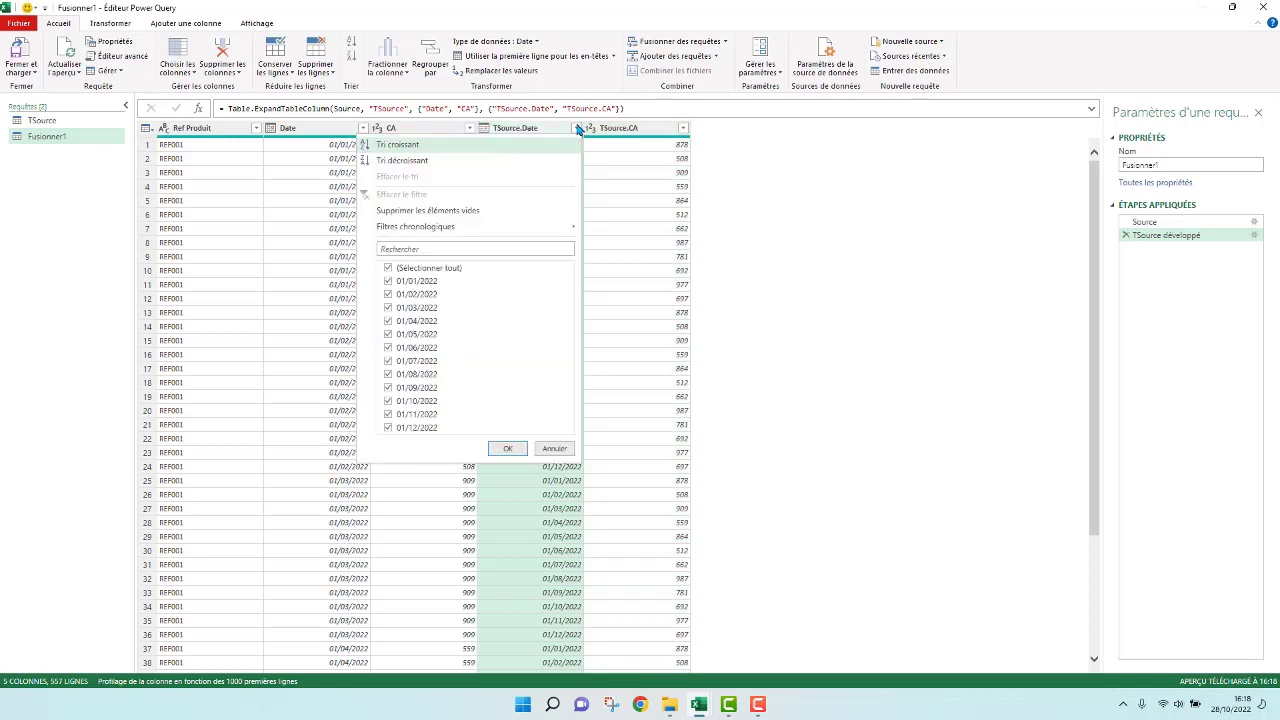
click(577, 128)
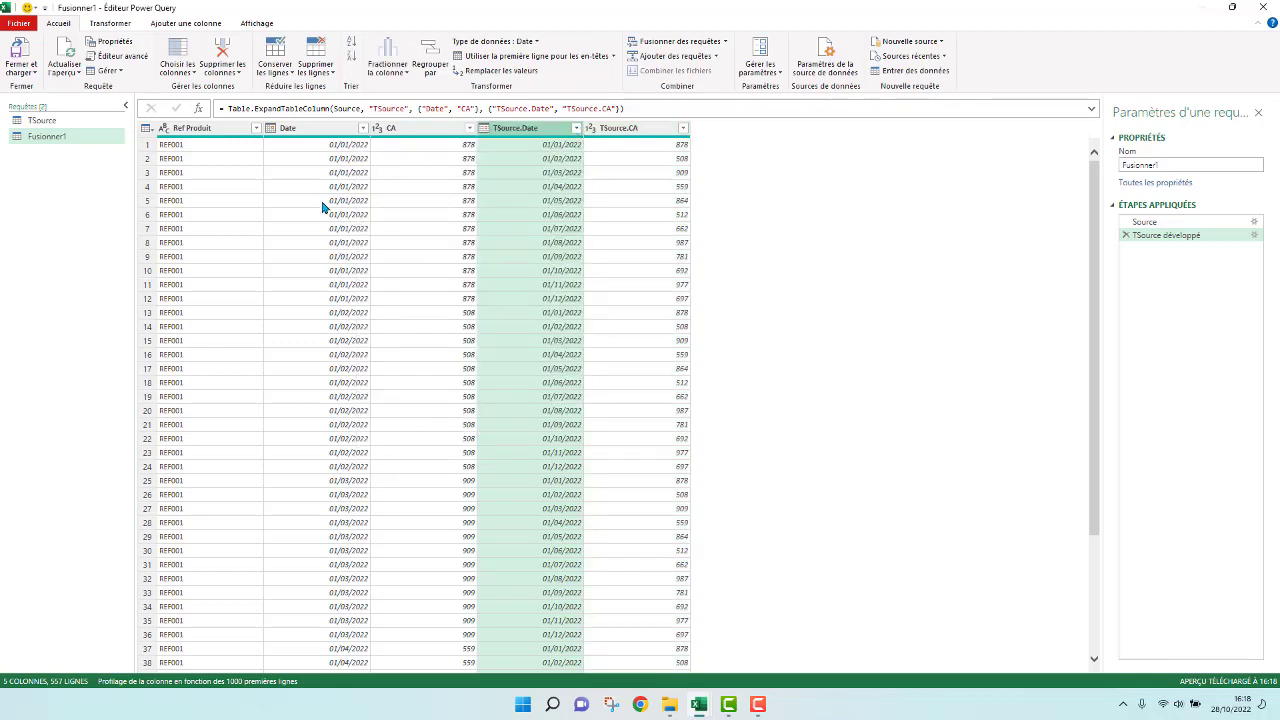
click(1125, 165)
drag(1187, 163, 1079, 181)
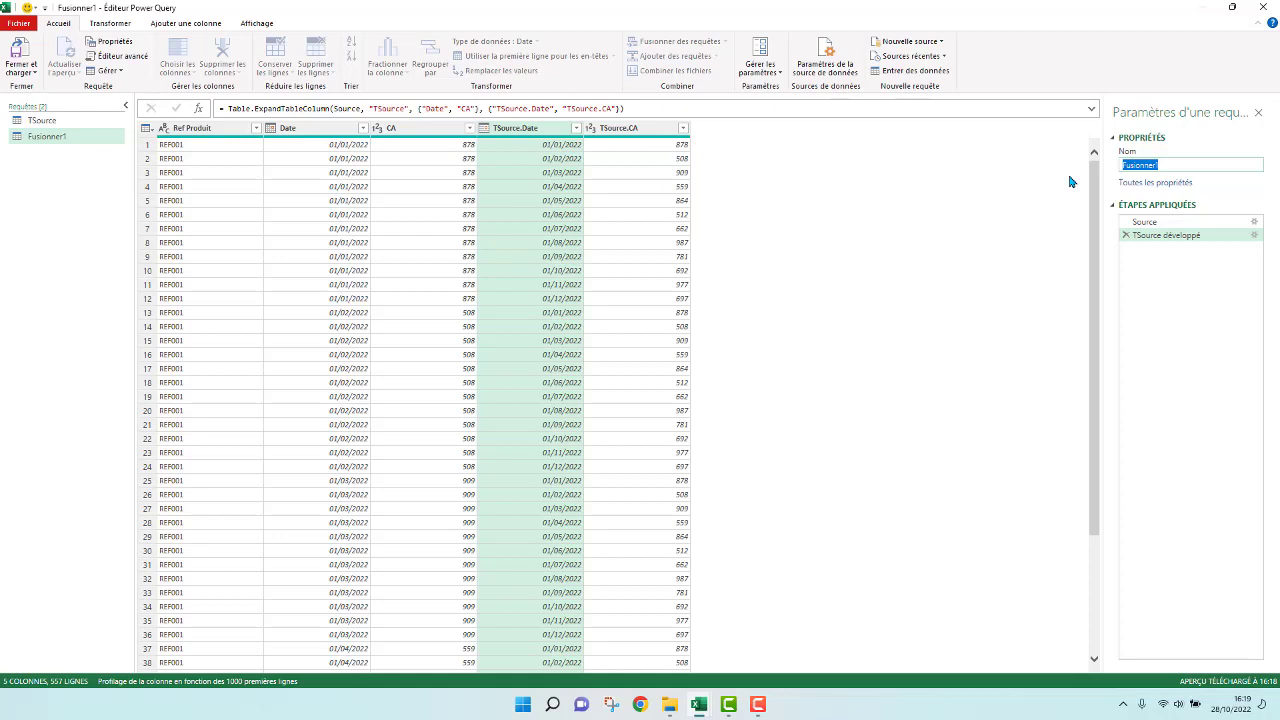
text(TotalCumulé)
click(559, 180)
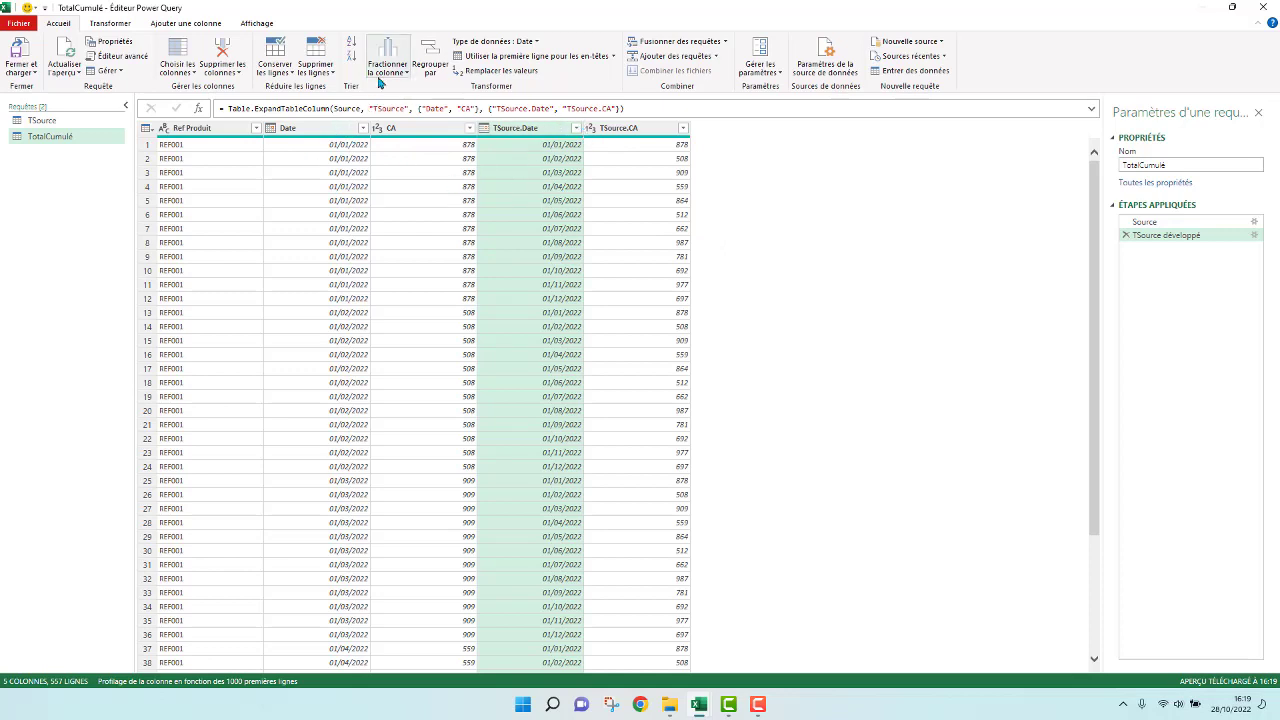
Filter the TSource.Date column to keep dates earlier than or equal to (antérieur ou égal au) 01/03/2022
click(576, 128)
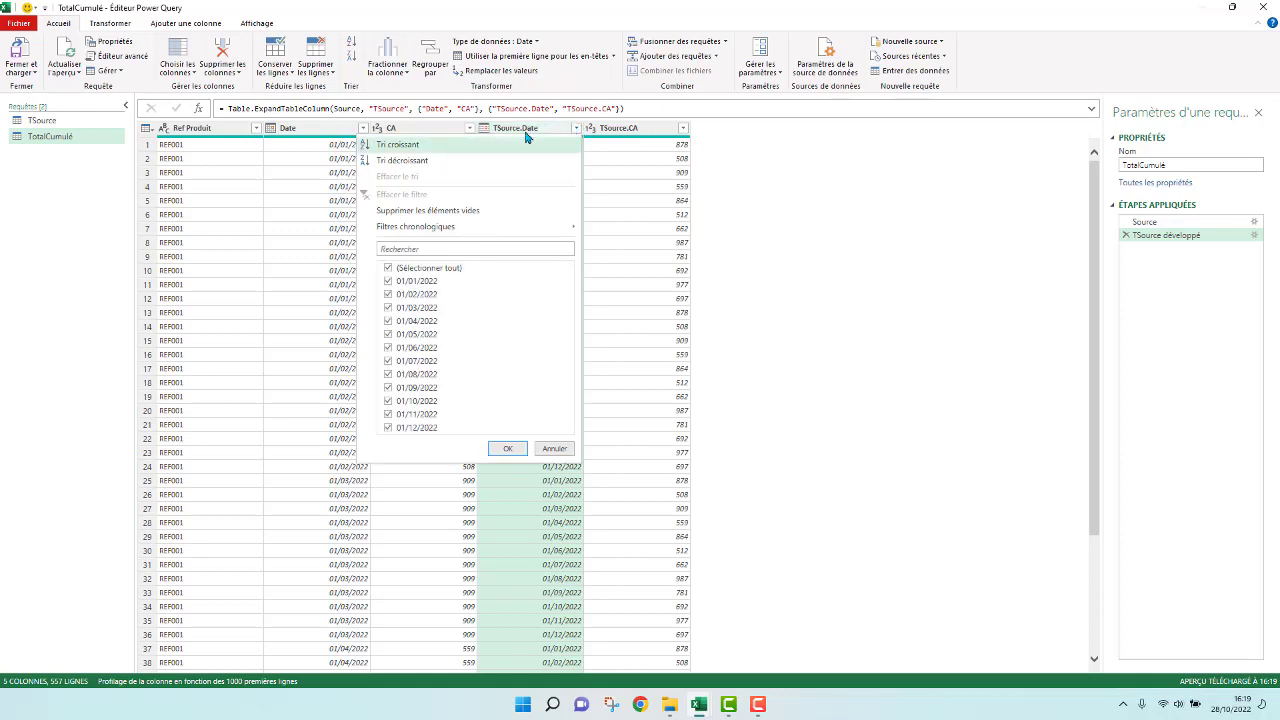
mouse_move(415, 231)
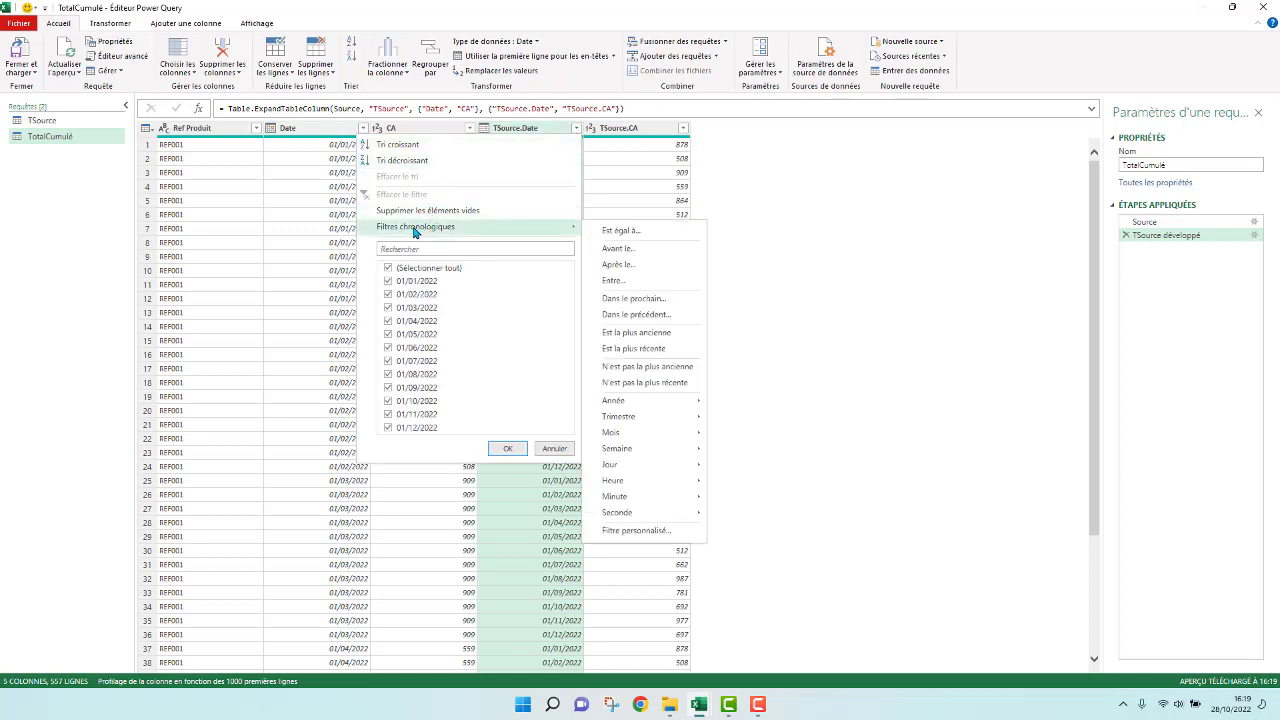
click(619, 250)
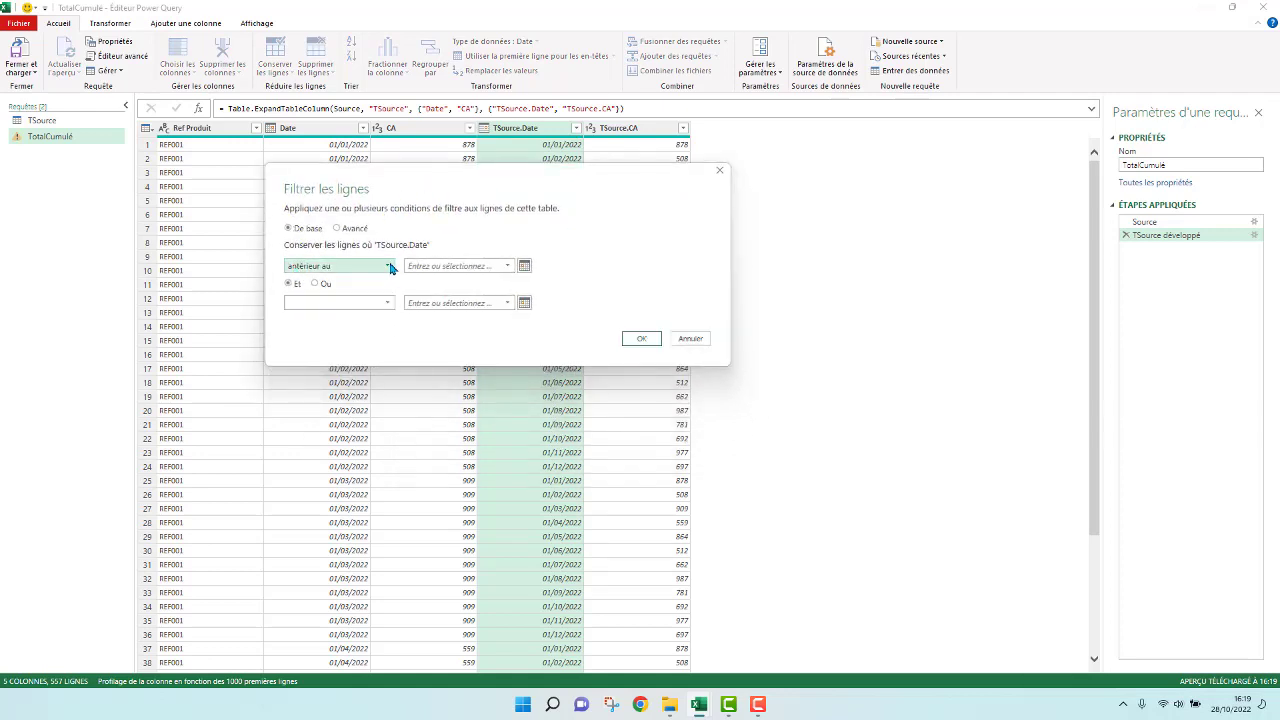
click(390, 268)
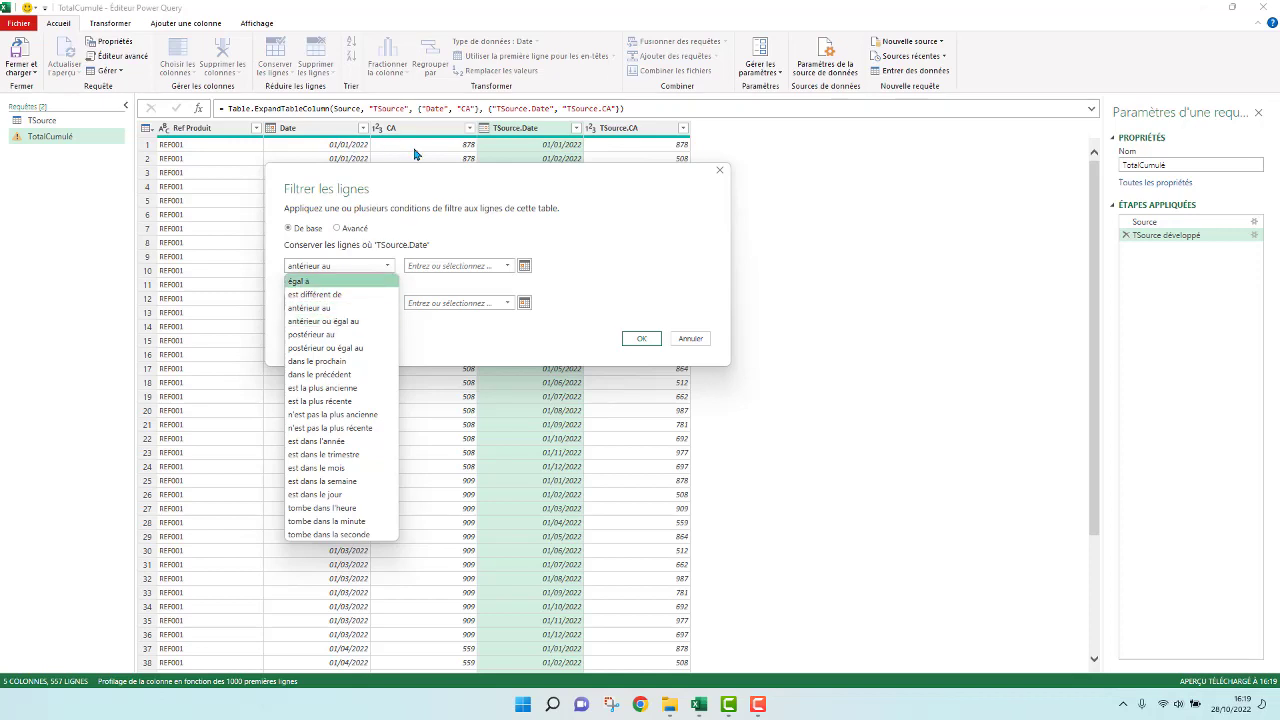
click(333, 321)
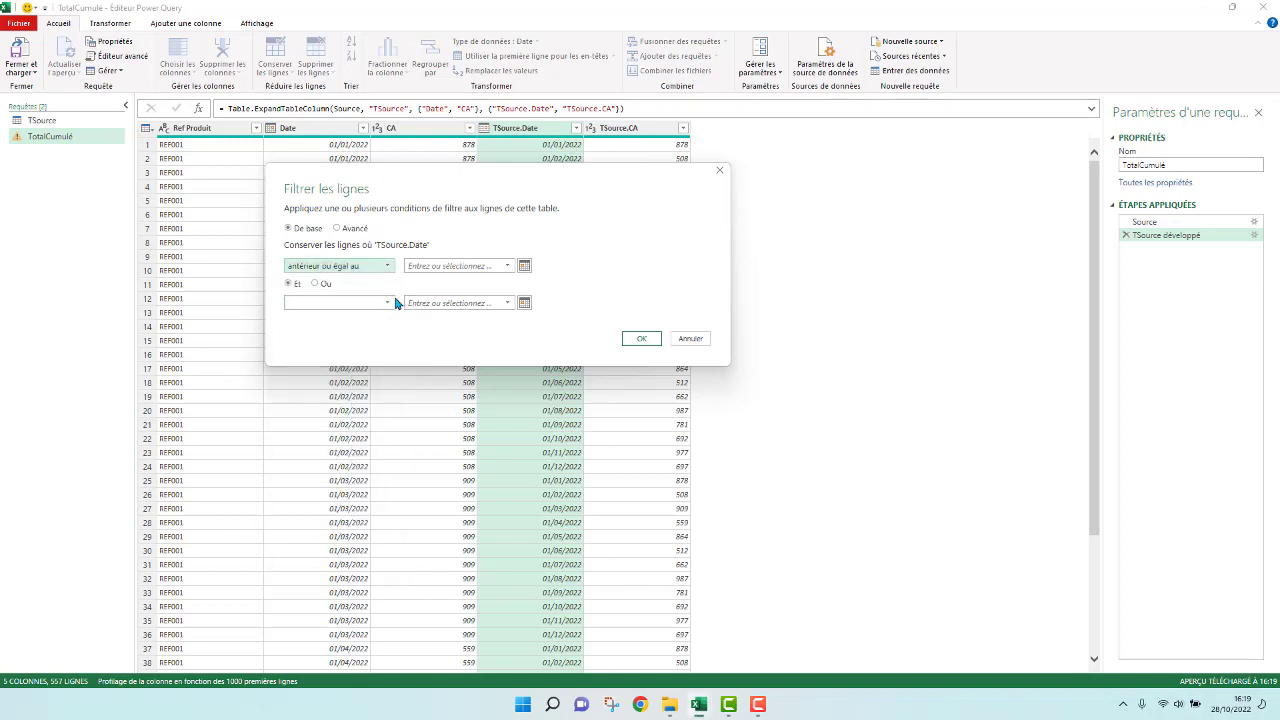
click(507, 266)
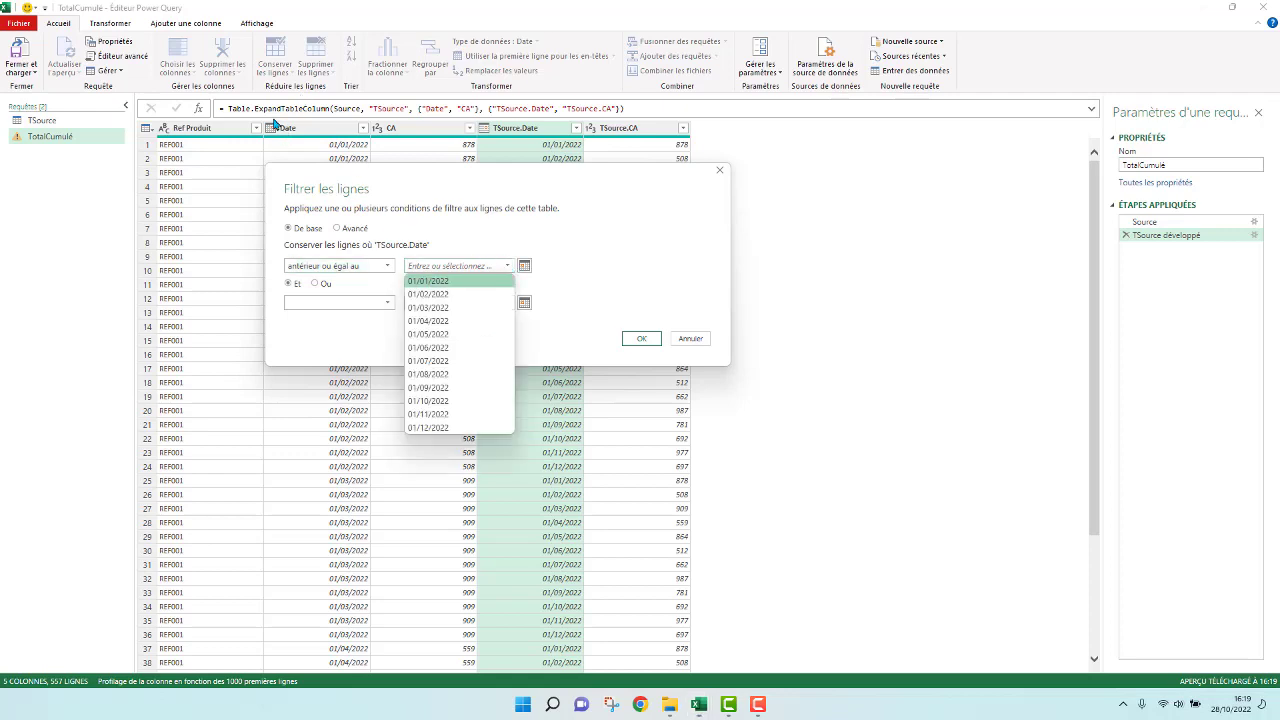
drag(473, 181, 466, 188)
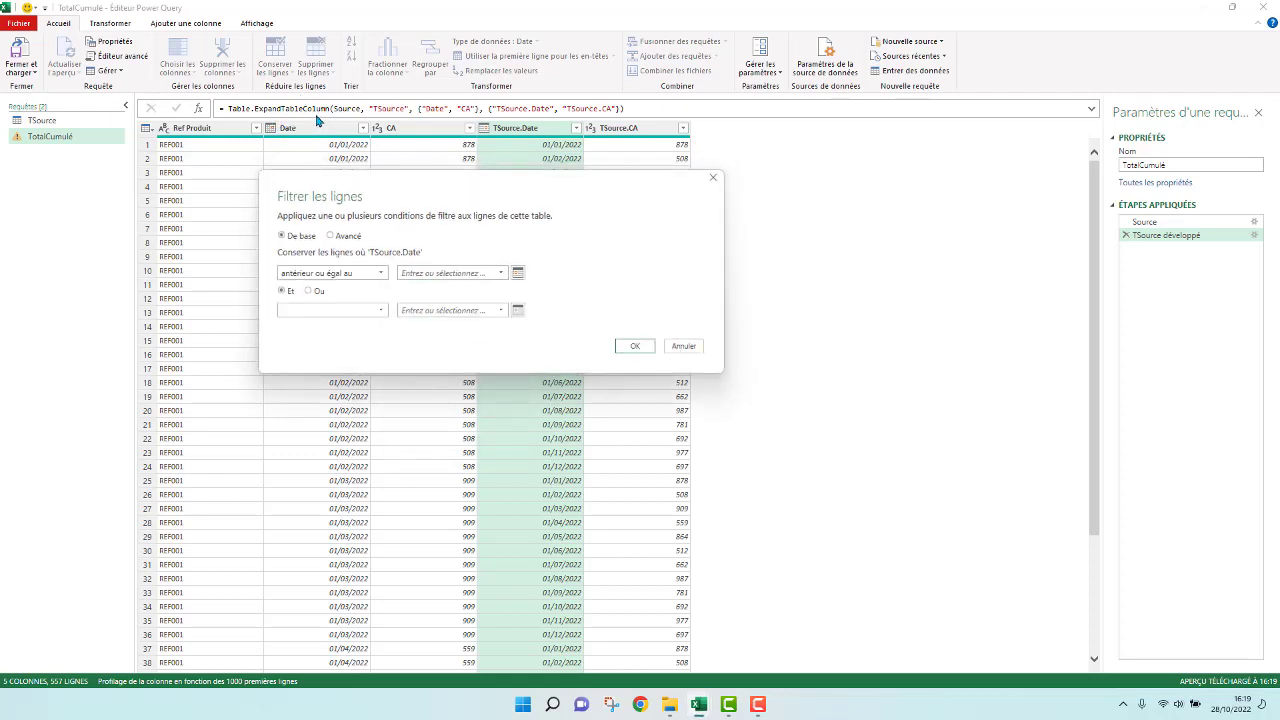
click(500, 273)
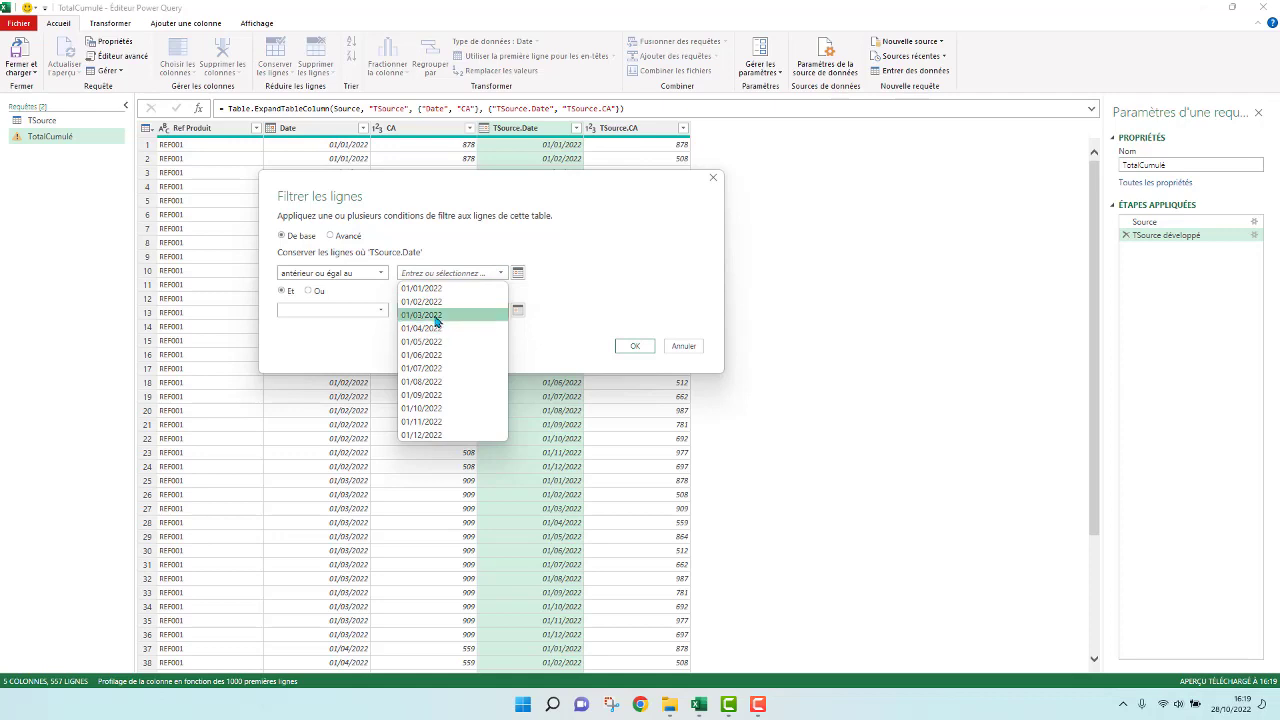
click(432, 318)
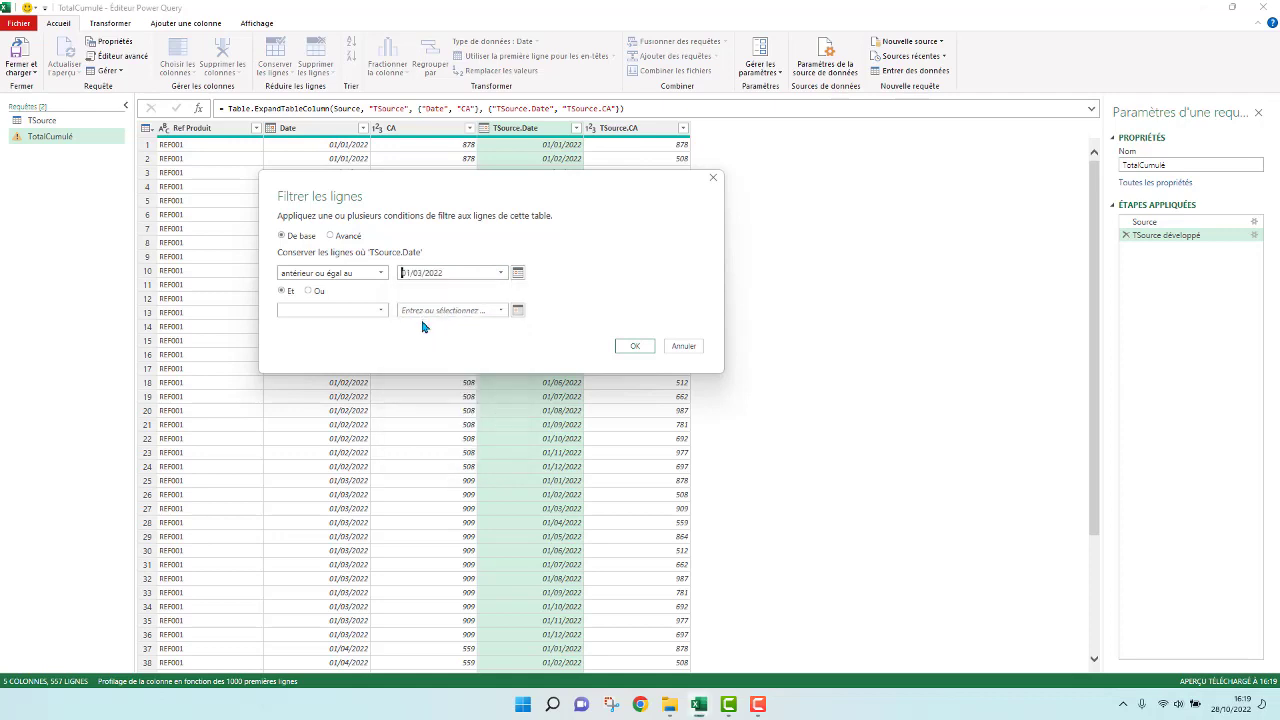
click(634, 347)
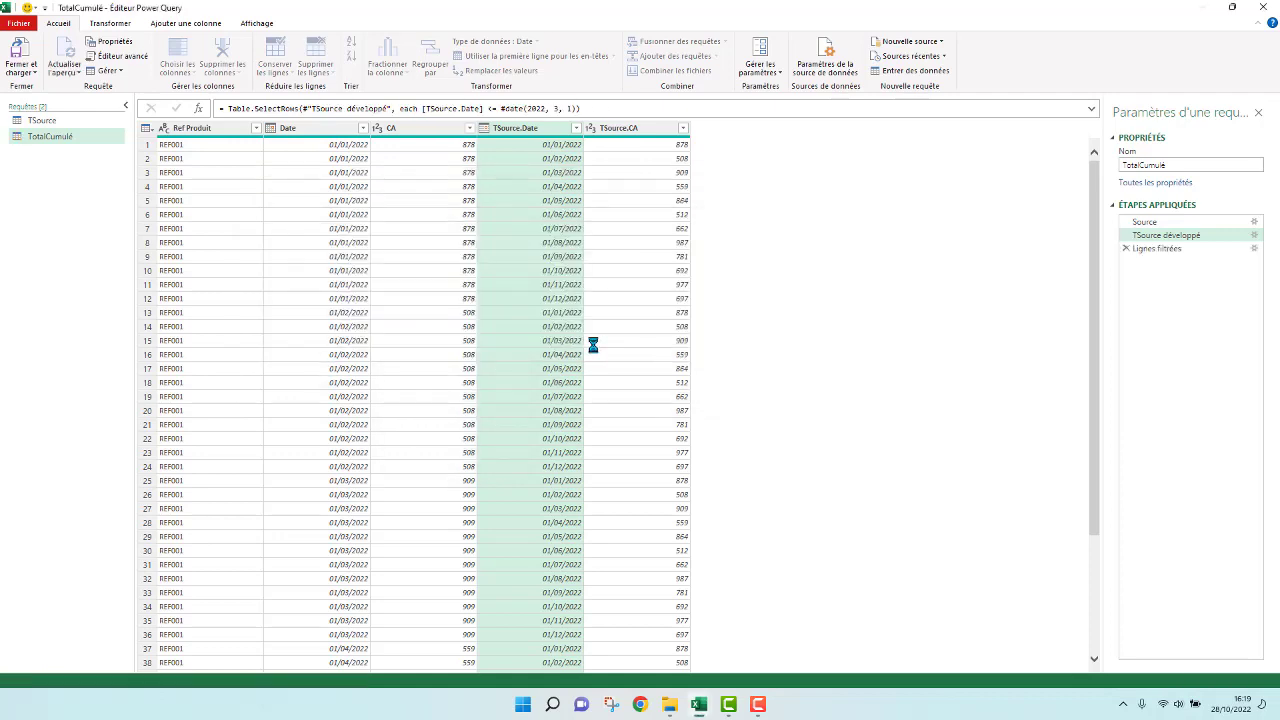
Replace the fixed date #date(2022, 3, 1) in the filter formula with [Date], so TSource.Date is compared with each row's Date
triple_click(531, 108)
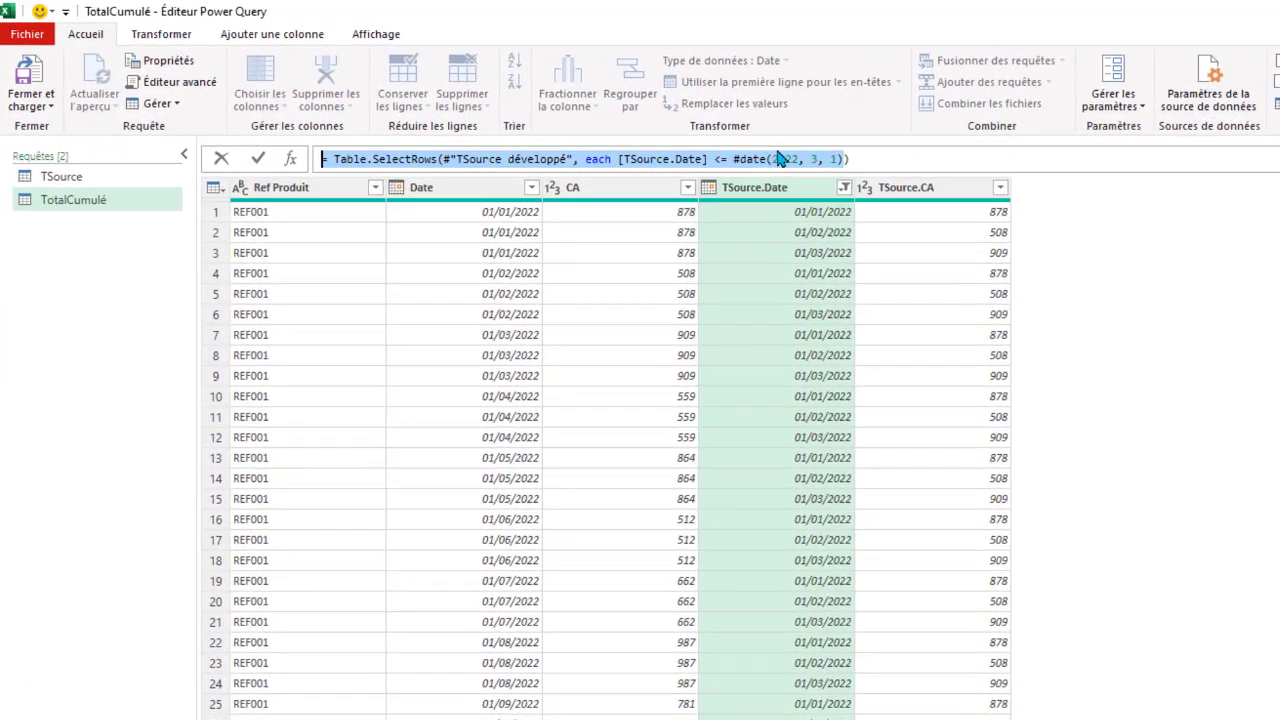
drag(848, 159, 733, 159)
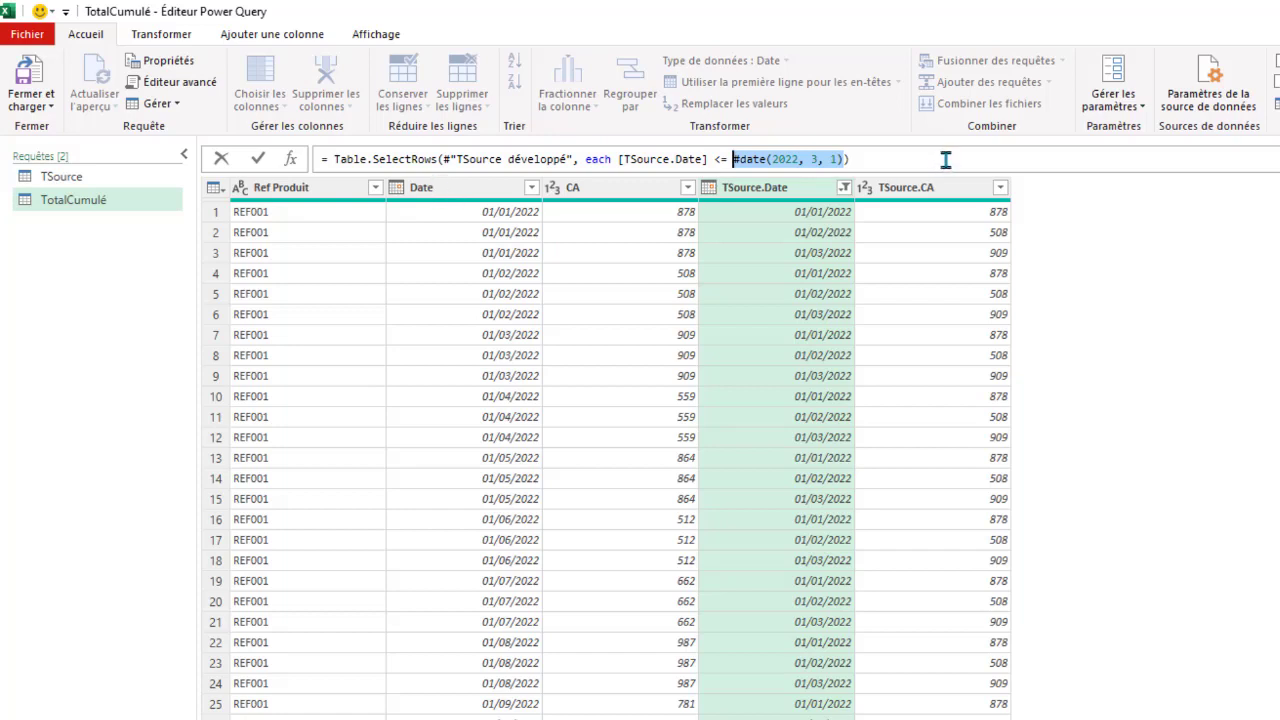
text([Date)
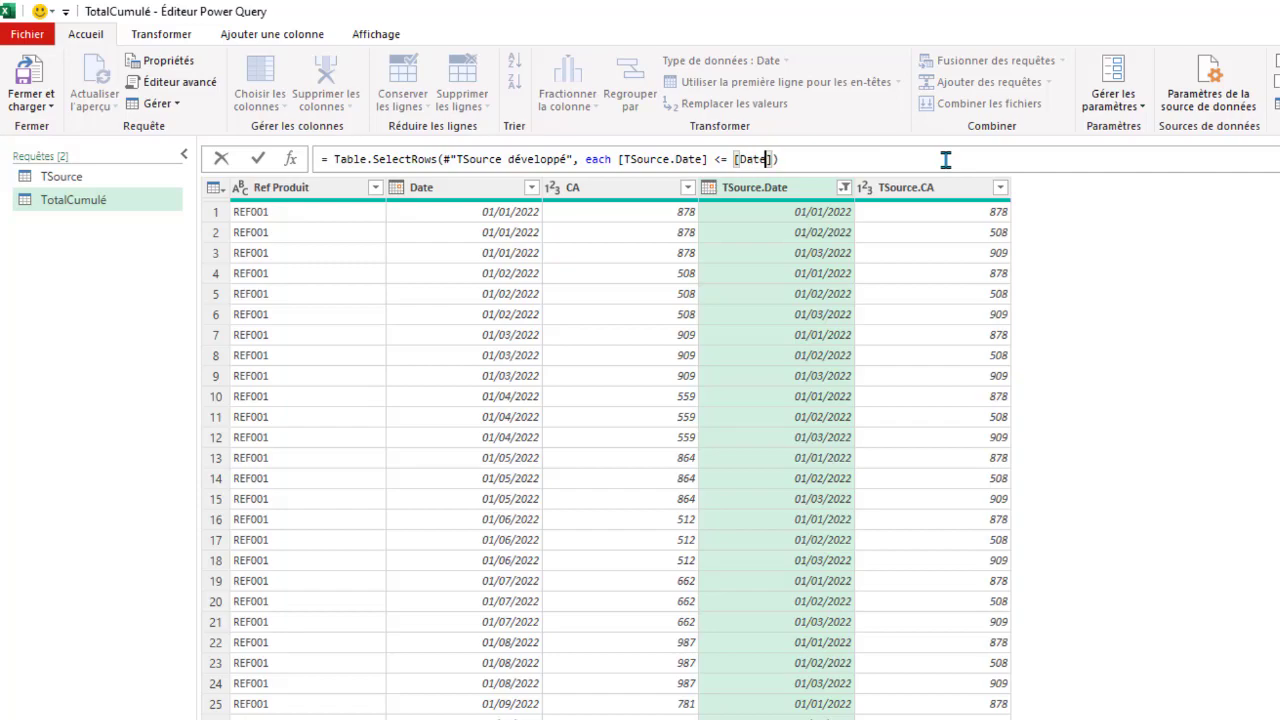
key(Return)
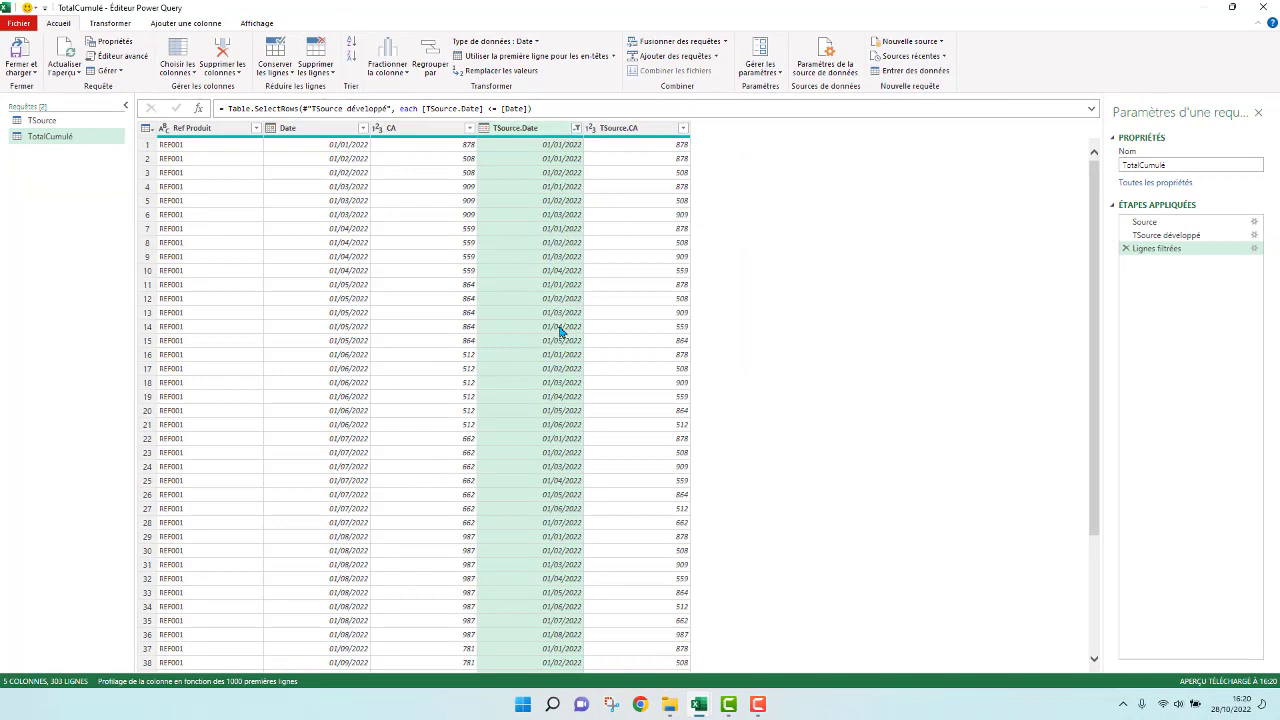
scroll(560, 330, down, 10)
scroll(551, 386, up, 10)
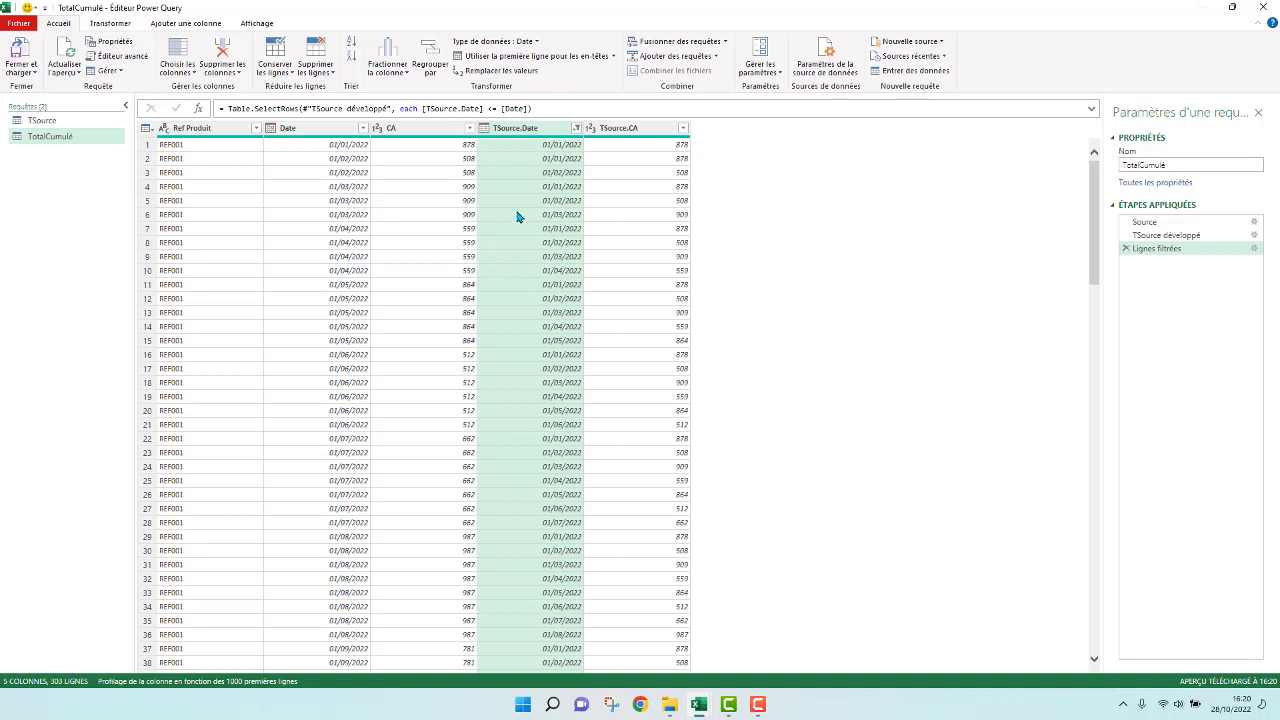
Set up an advanced Group By on the filtered rows with Ref Produit, Date and CA as grouping columns
click(432, 50)
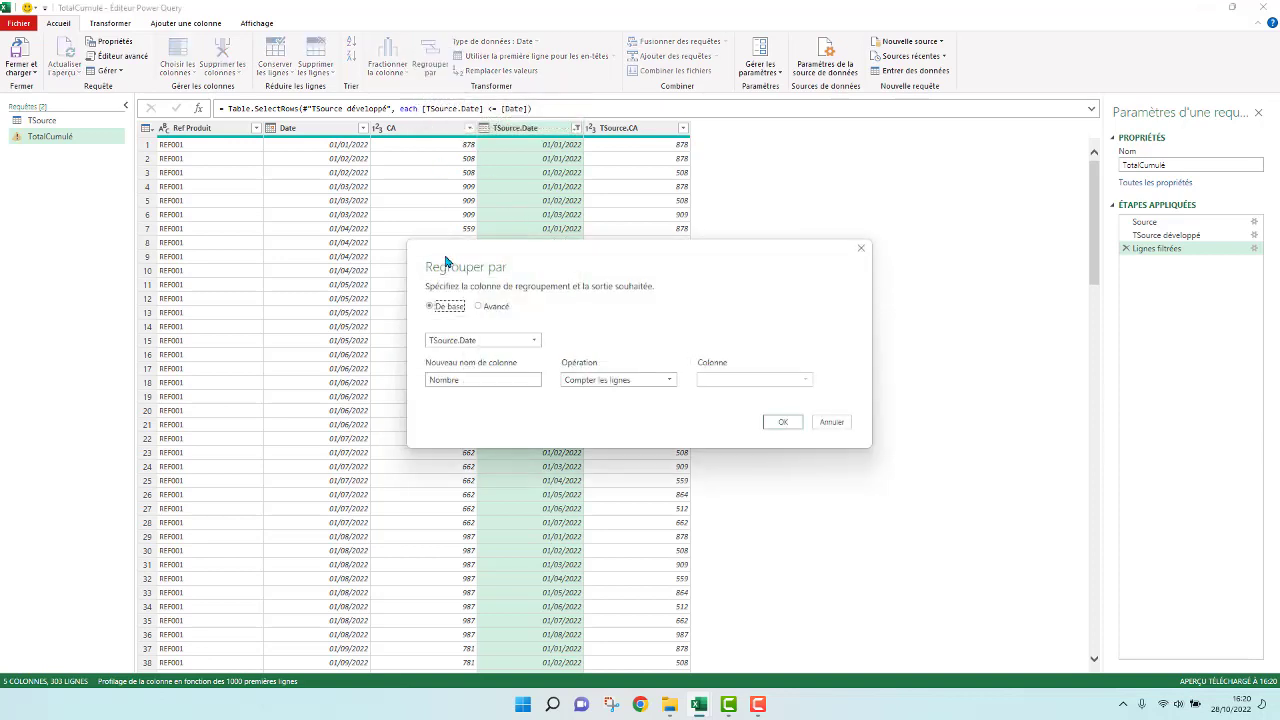
drag(567, 260, 470, 134)
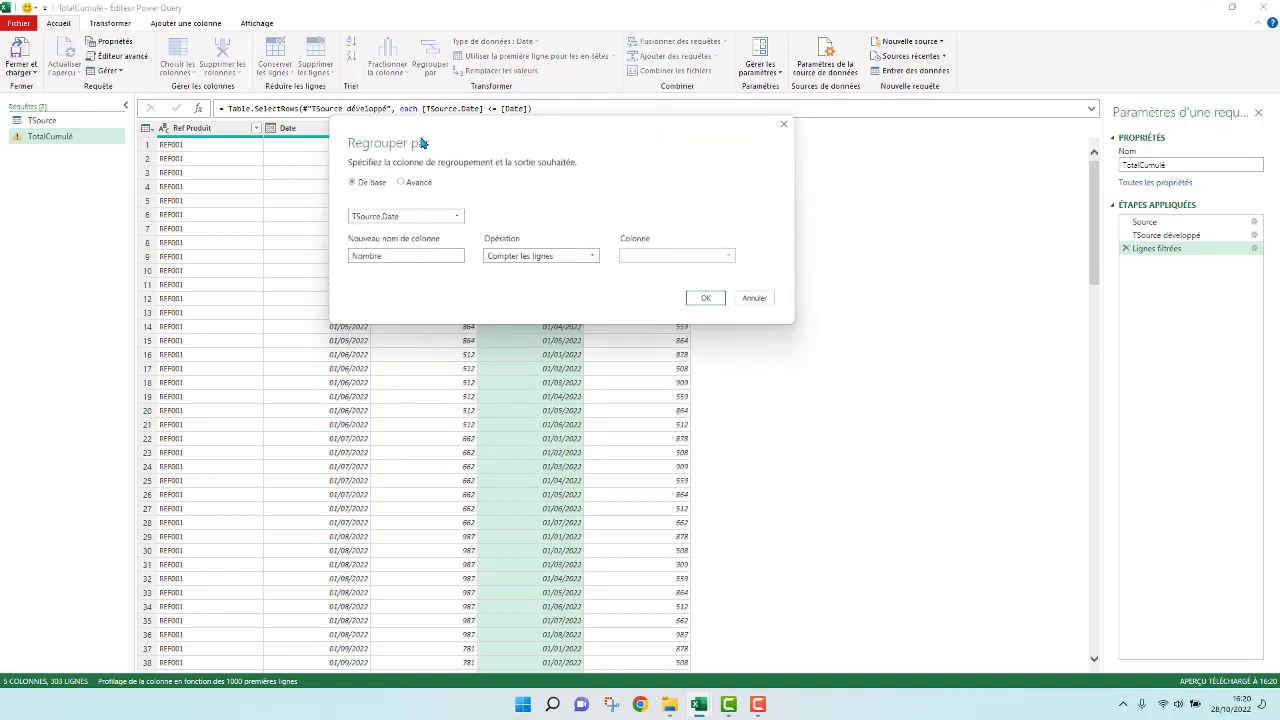
drag(515, 152, 567, 275)
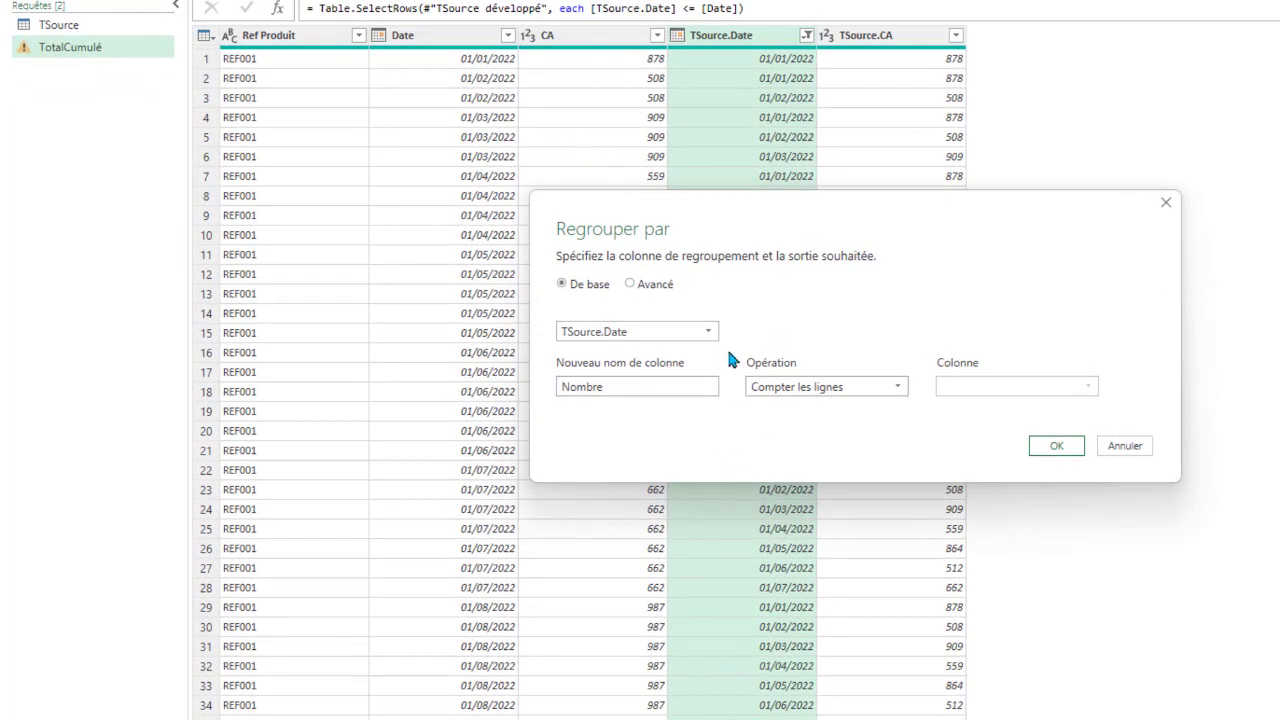
click(630, 285)
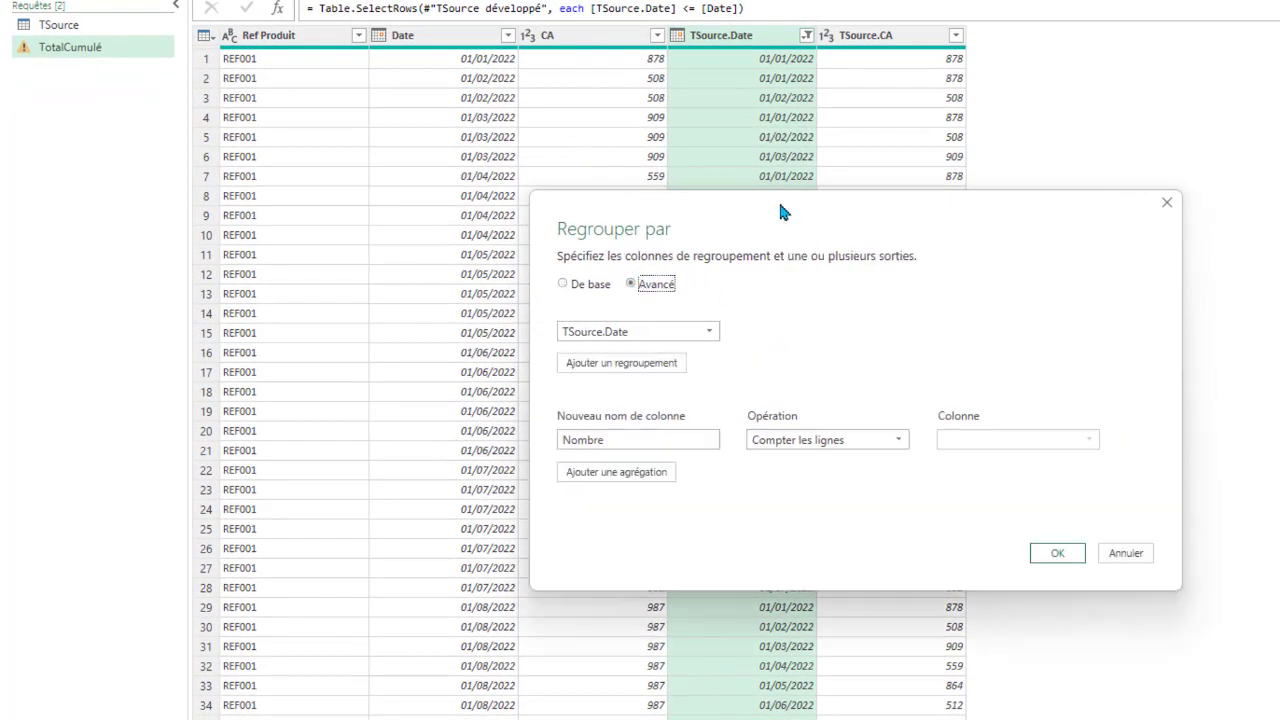
drag(780, 212, 534, 66)
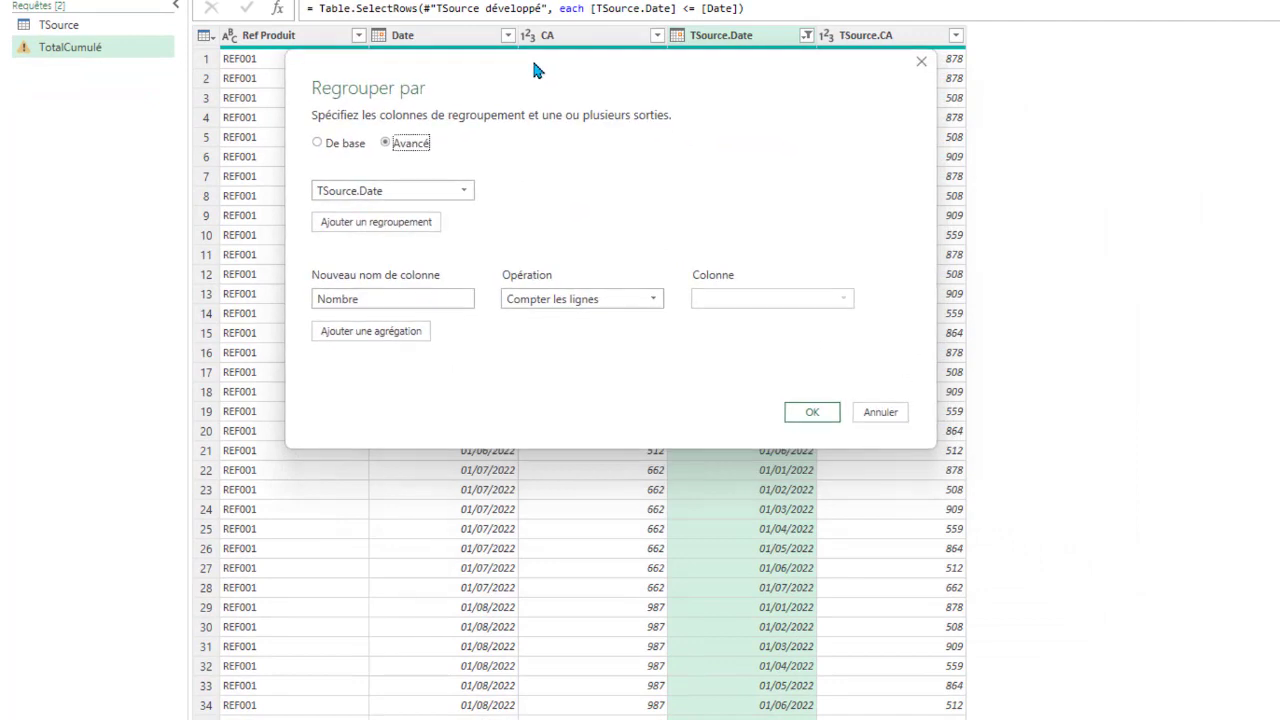
click(460, 188)
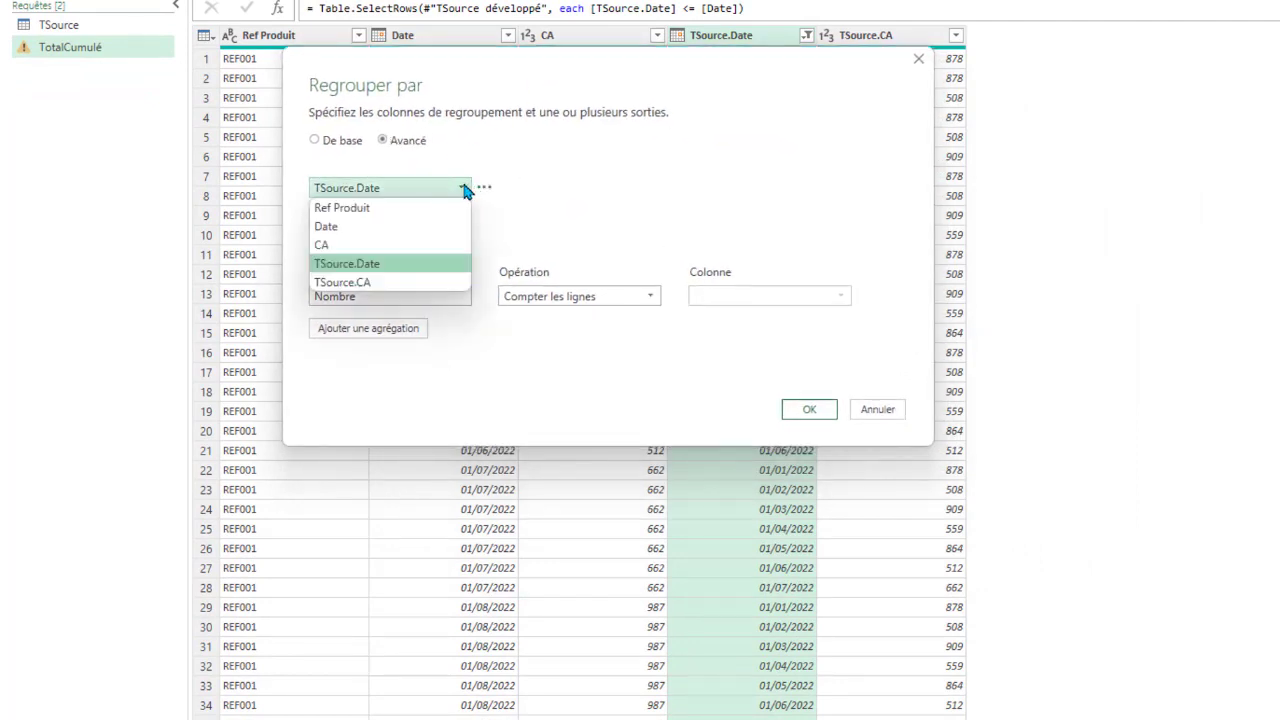
click(333, 212)
click(400, 221)
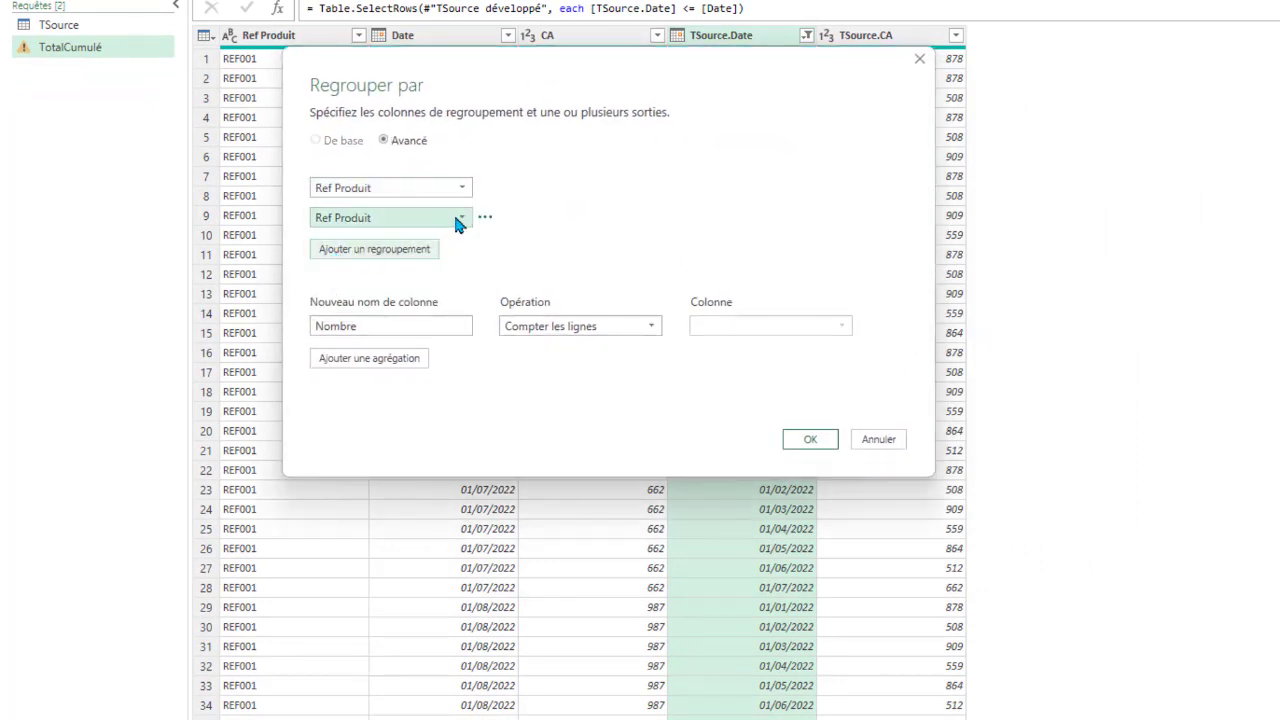
click(454, 214)
click(327, 257)
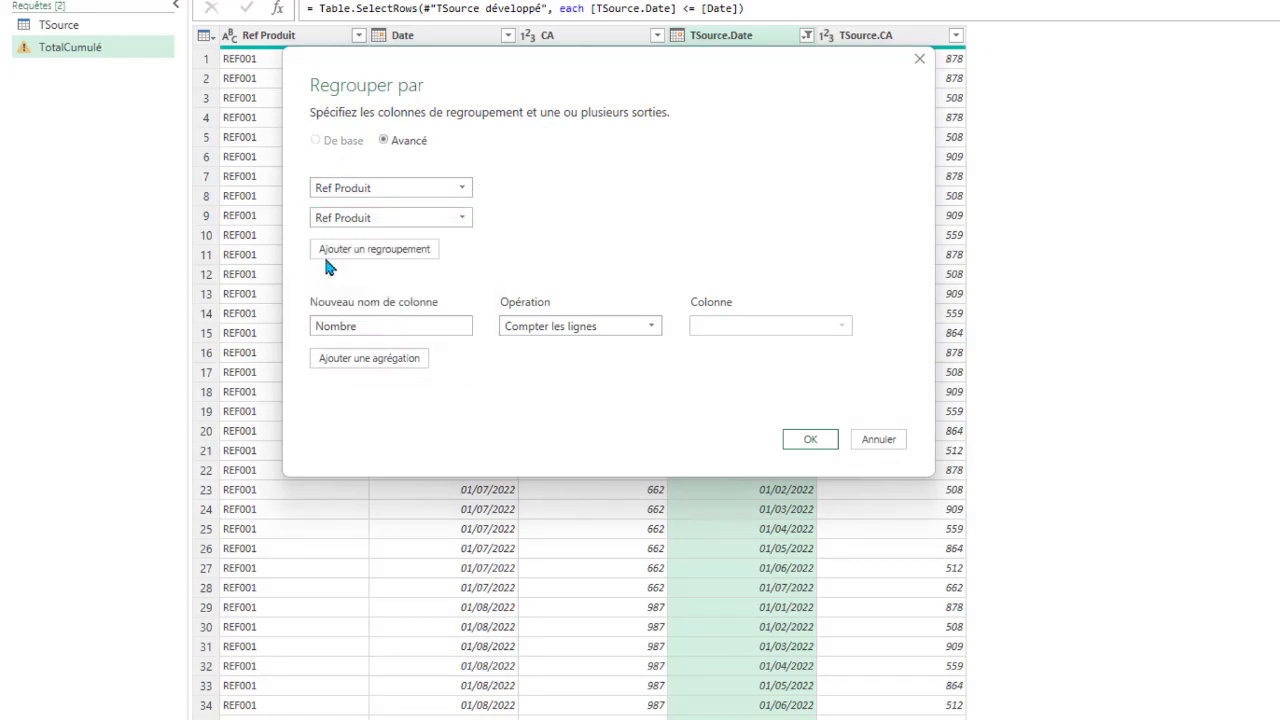
click(420, 249)
click(461, 250)
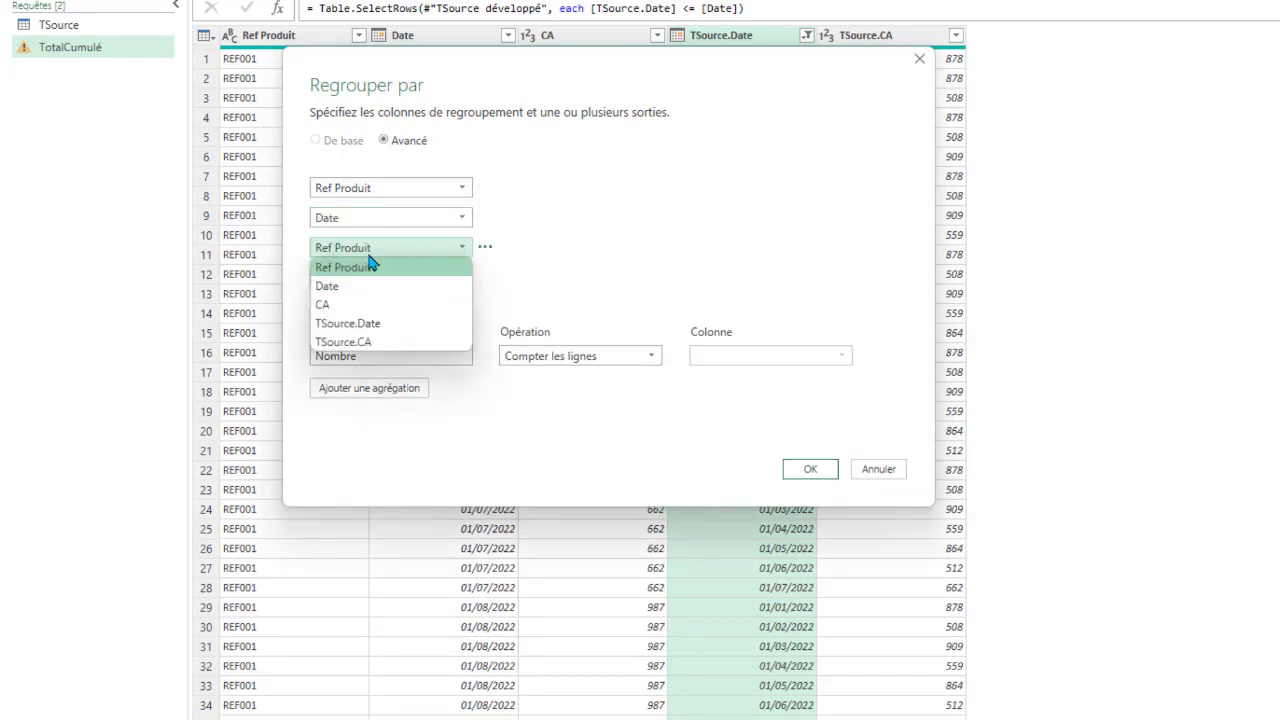
click(430, 304)
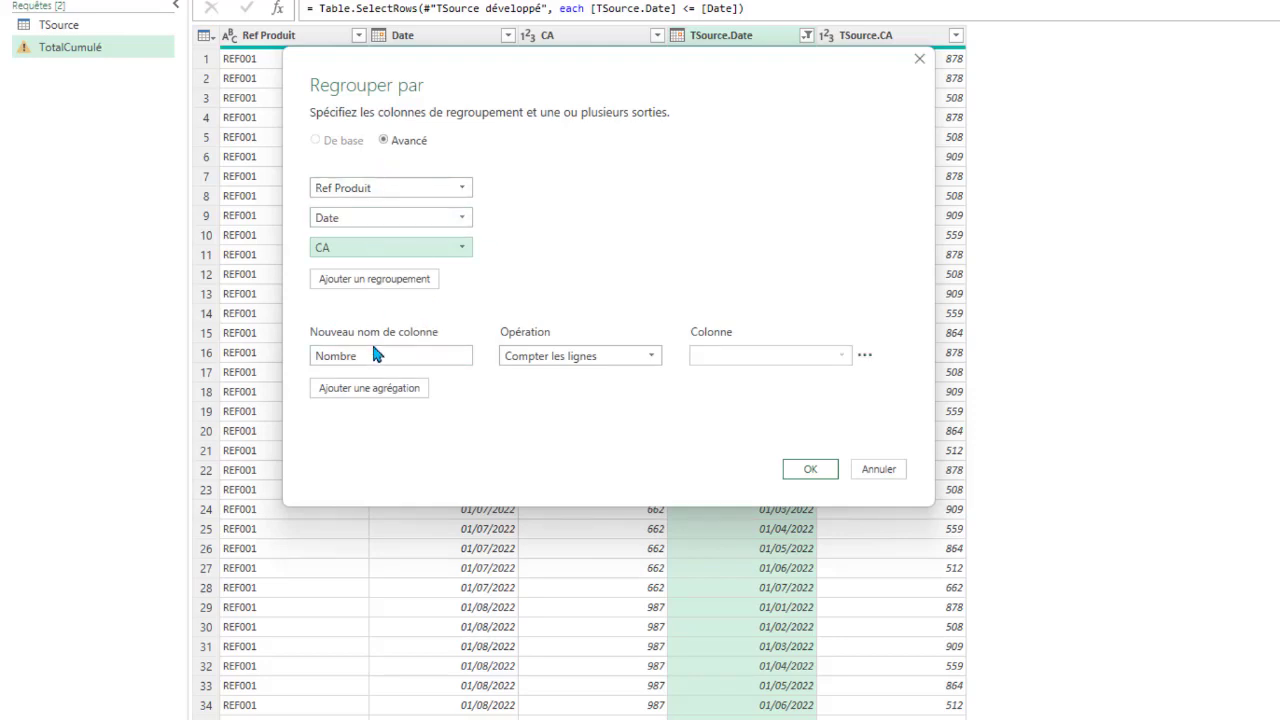
Name the aggregated column CA Cumulé, compute it as the sum (Somme) of TSource.CA, and apply the grouping
drag(374, 355, 289, 351)
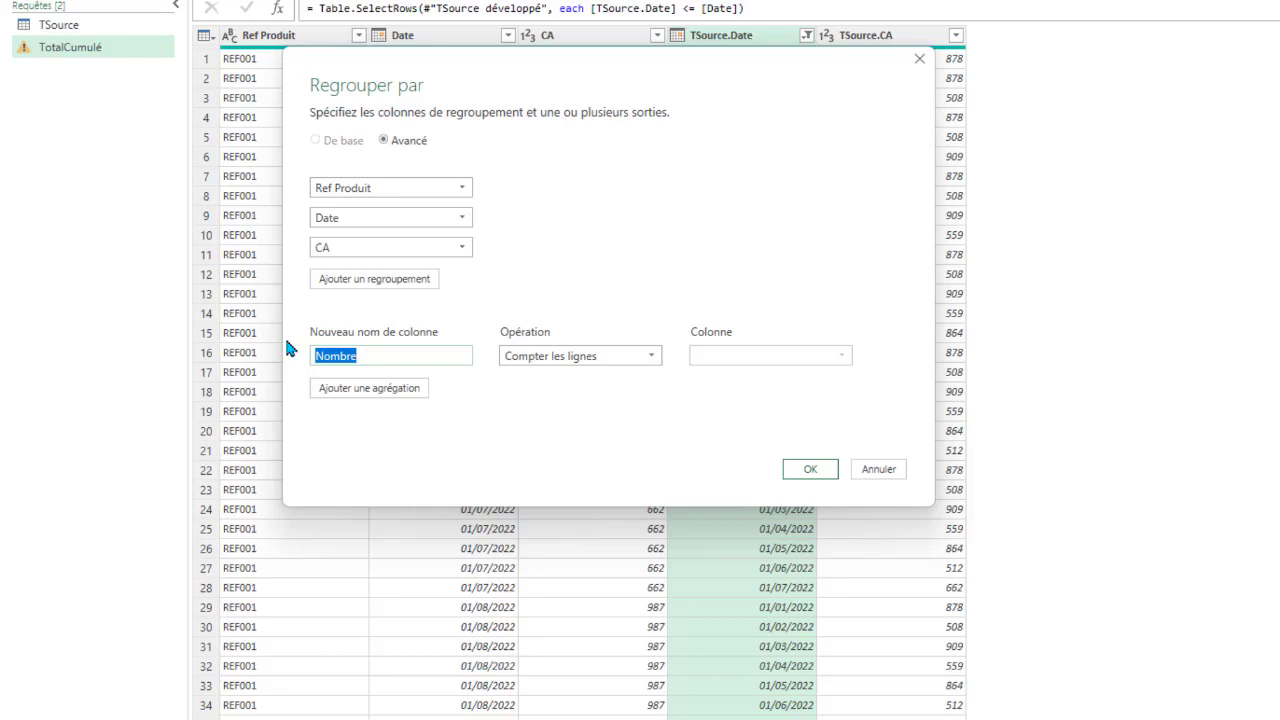
text(CA Cumulé)
click(648, 358)
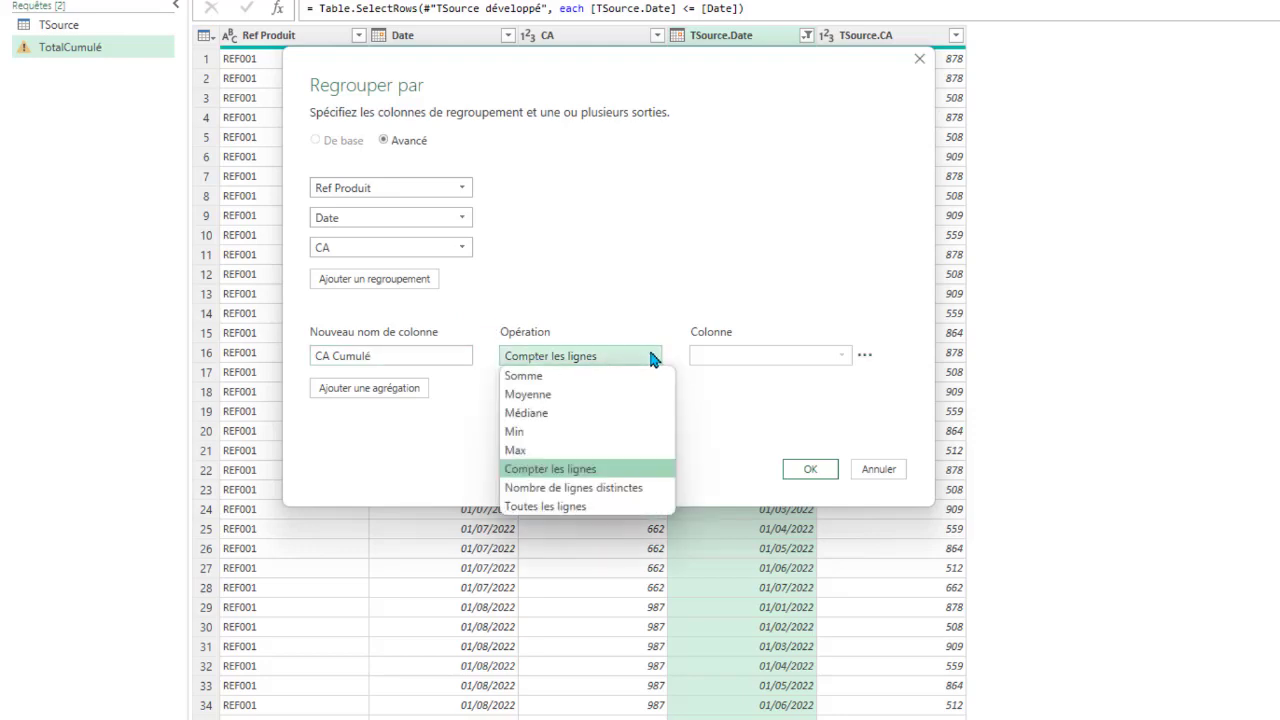
click(524, 372)
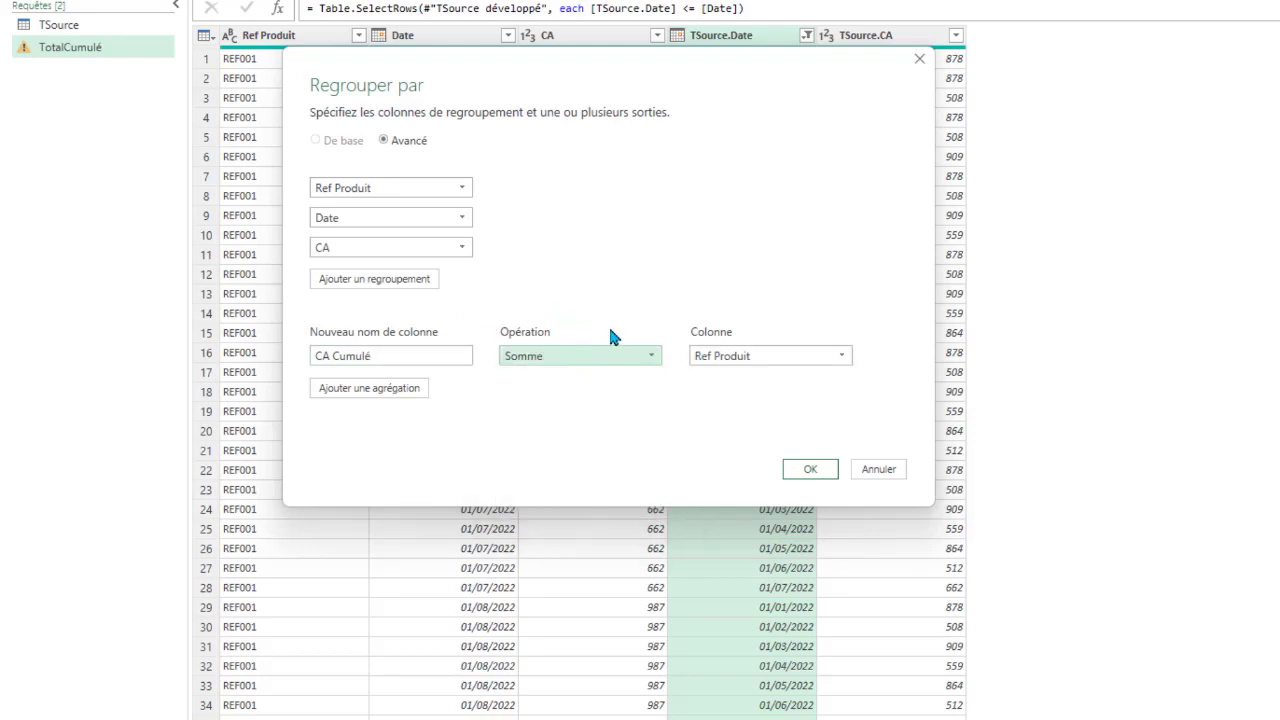
drag(663, 82, 801, 47)
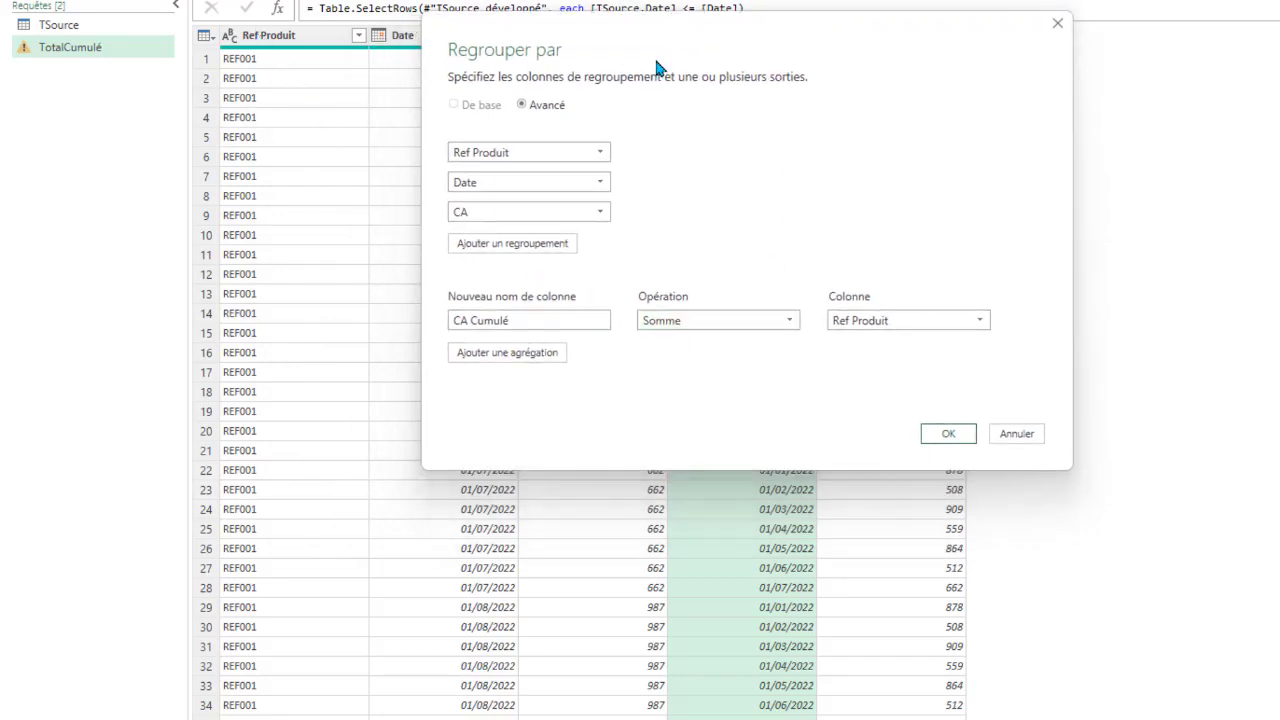
drag(656, 64, 472, 58)
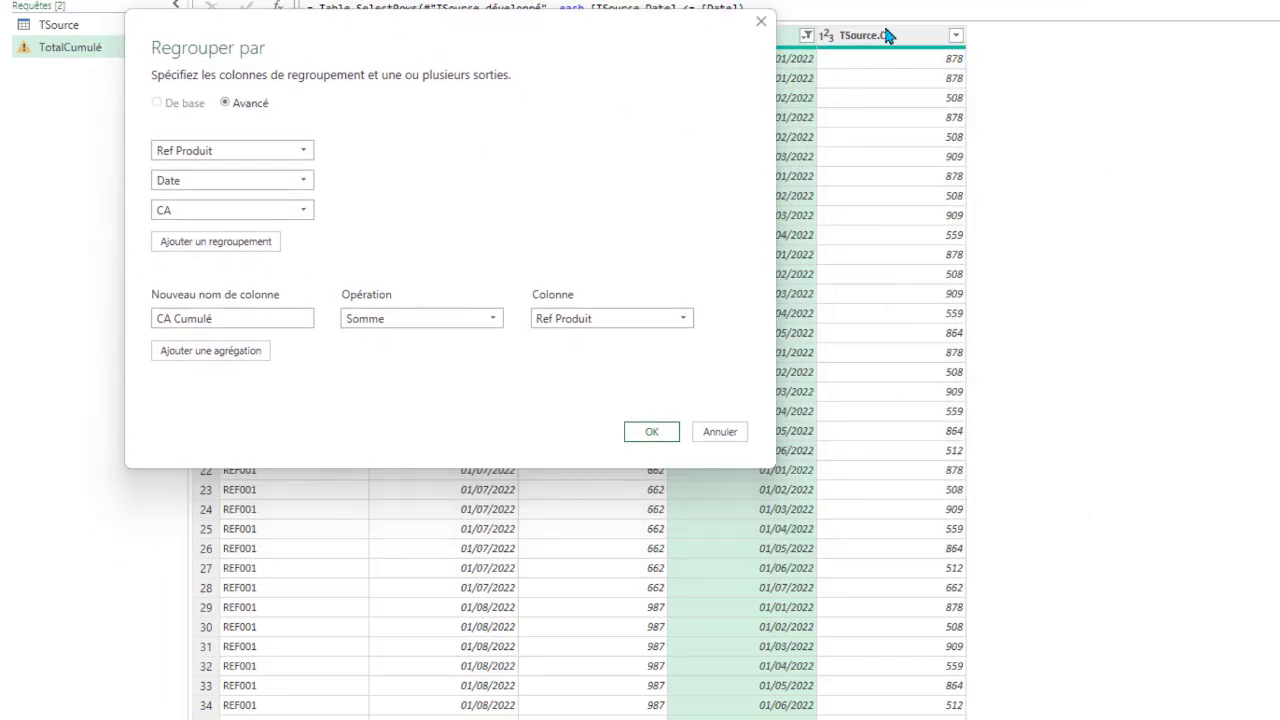
click(684, 318)
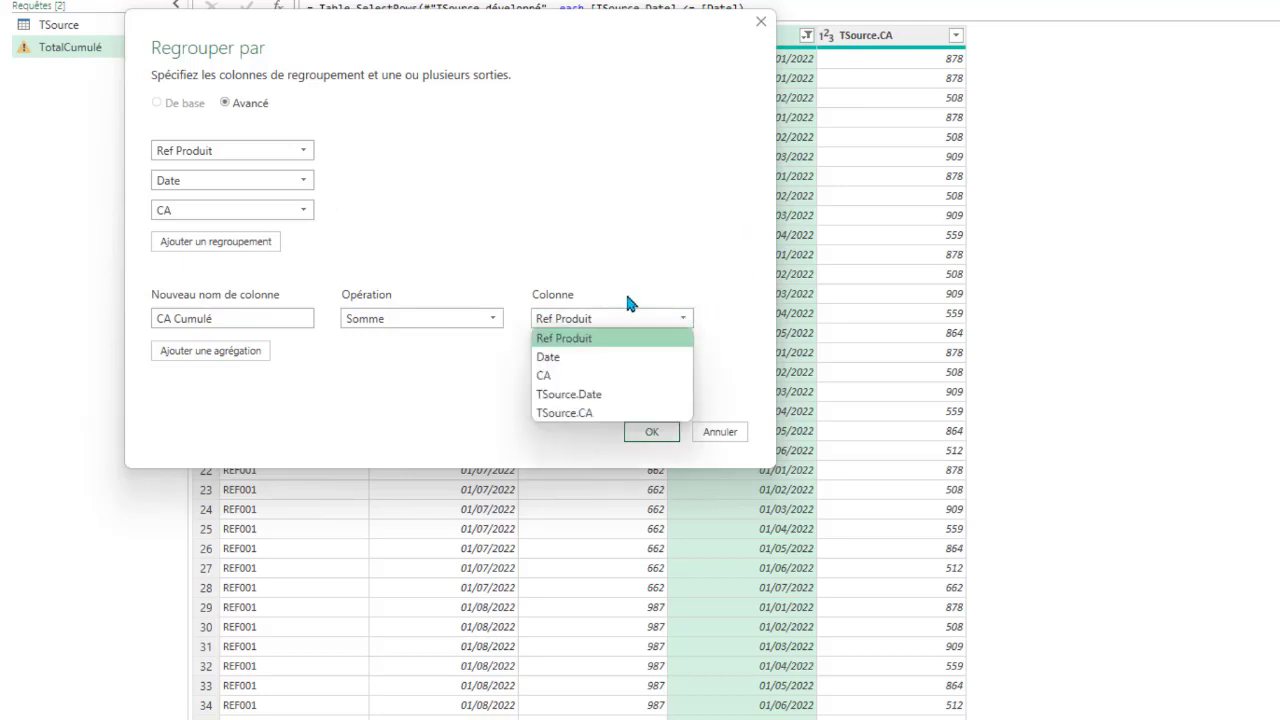
click(562, 413)
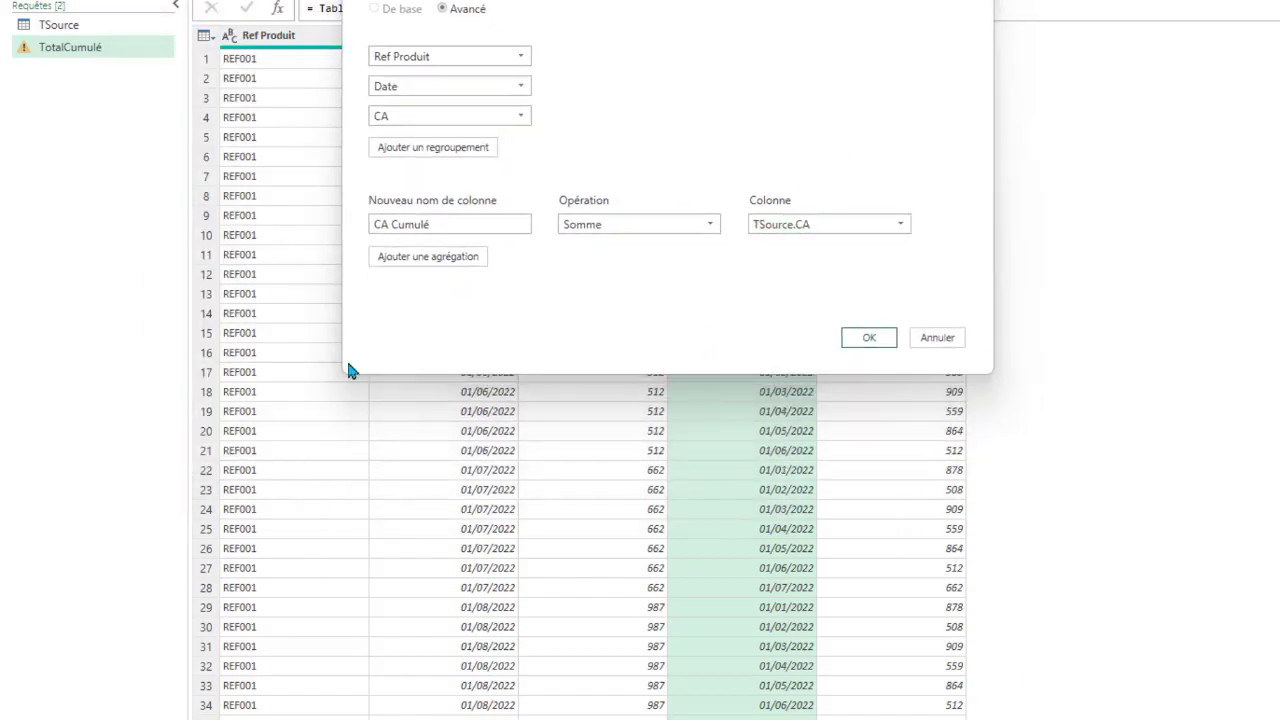
click(741, 342)
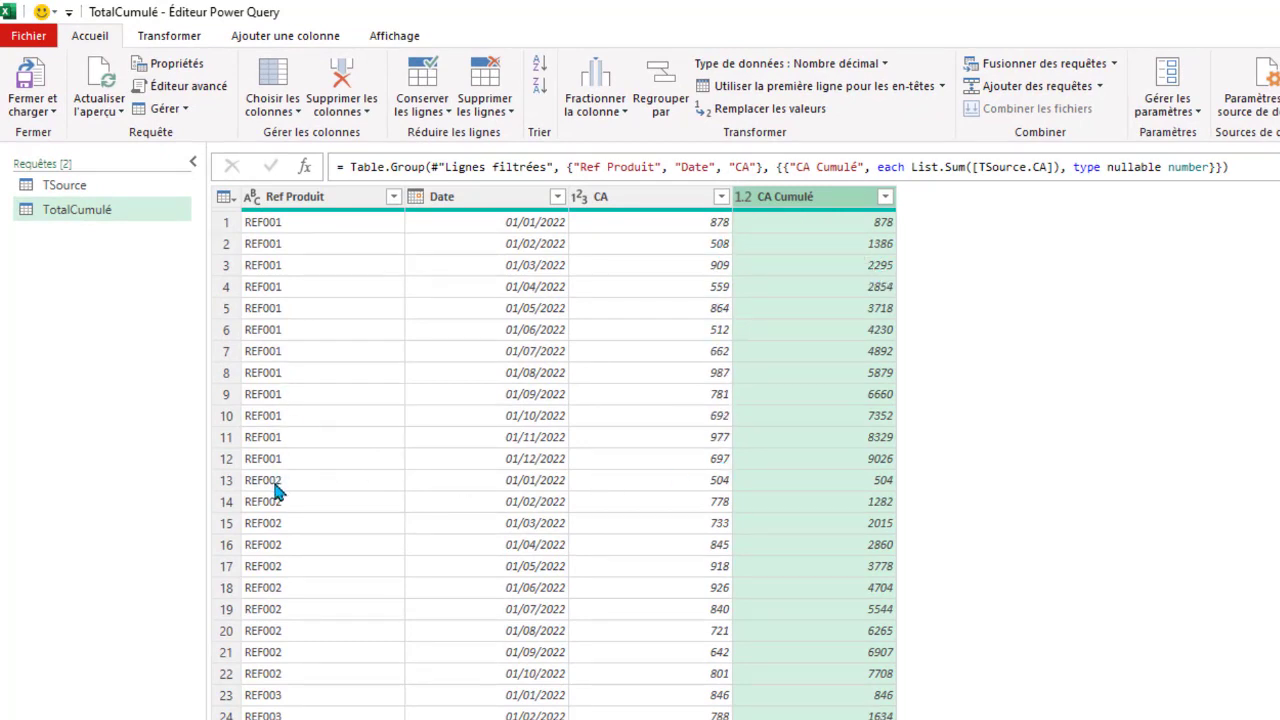
click(874, 460)
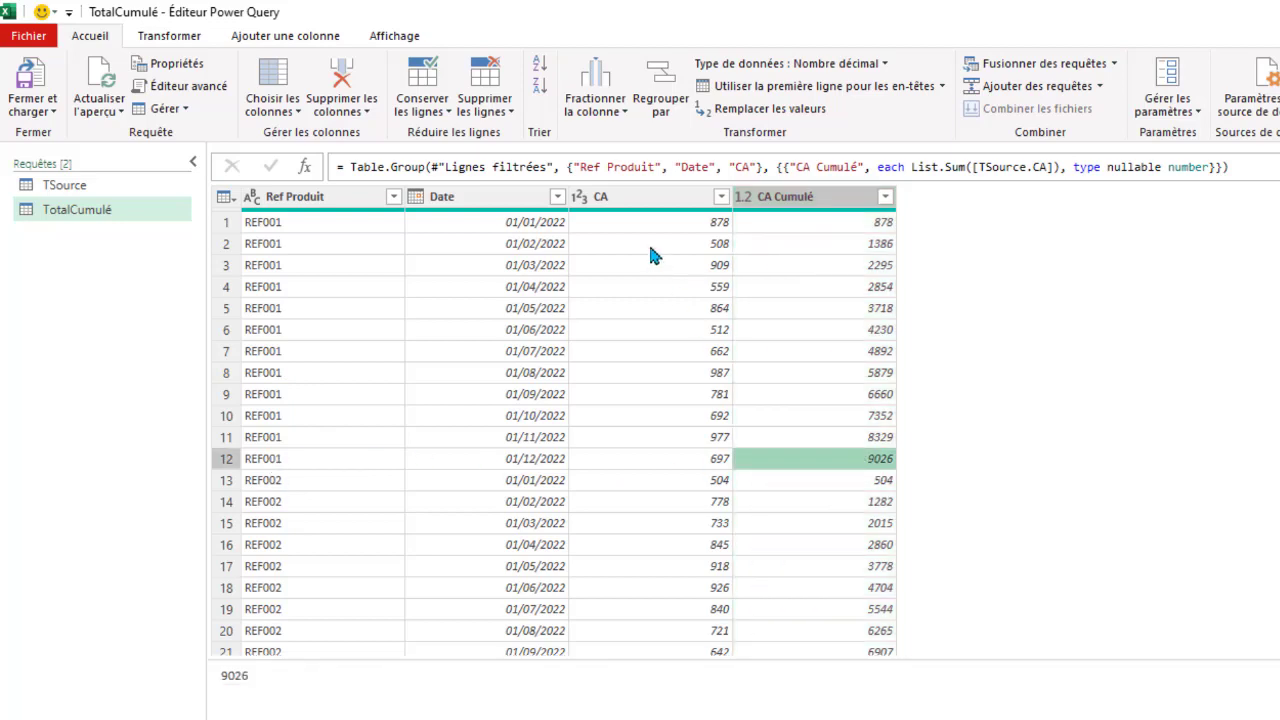
scroll(319, 479, down, 6)
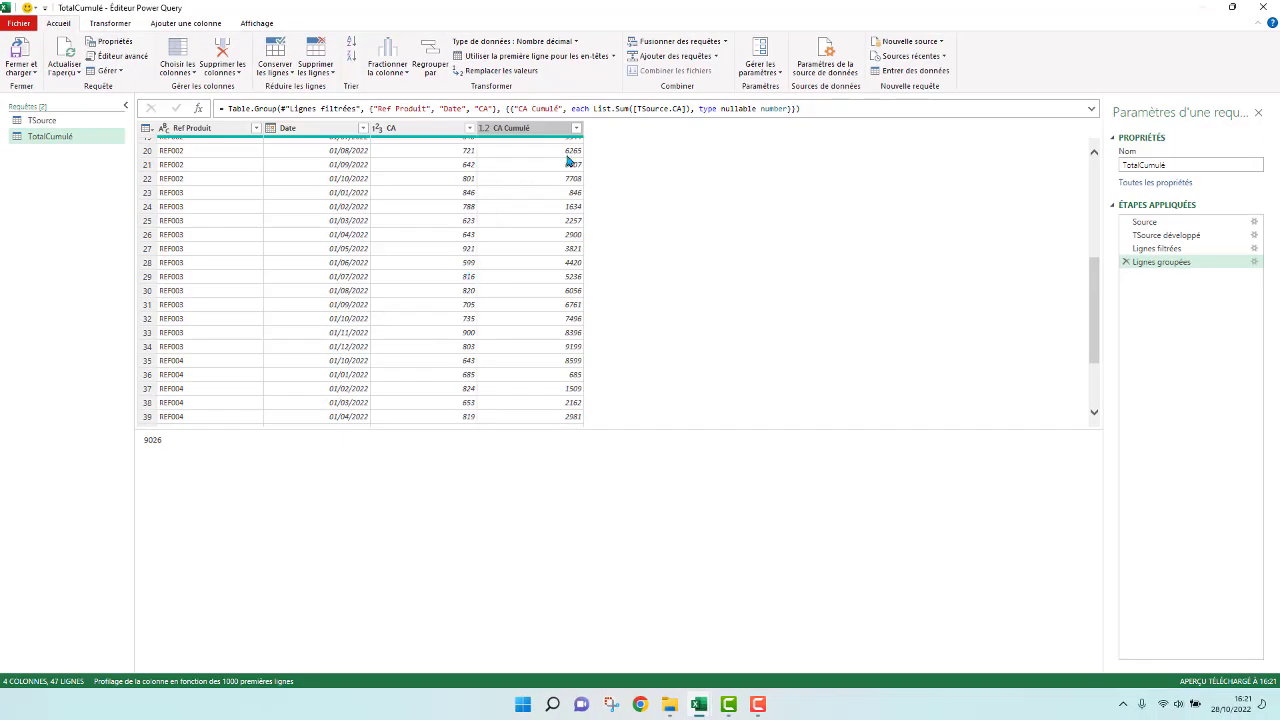
Close and load the queries into the workbook, and change the TSource query's load setting to connection only (Ne créer que la connexion)
scroll(519, 199, up, 6)
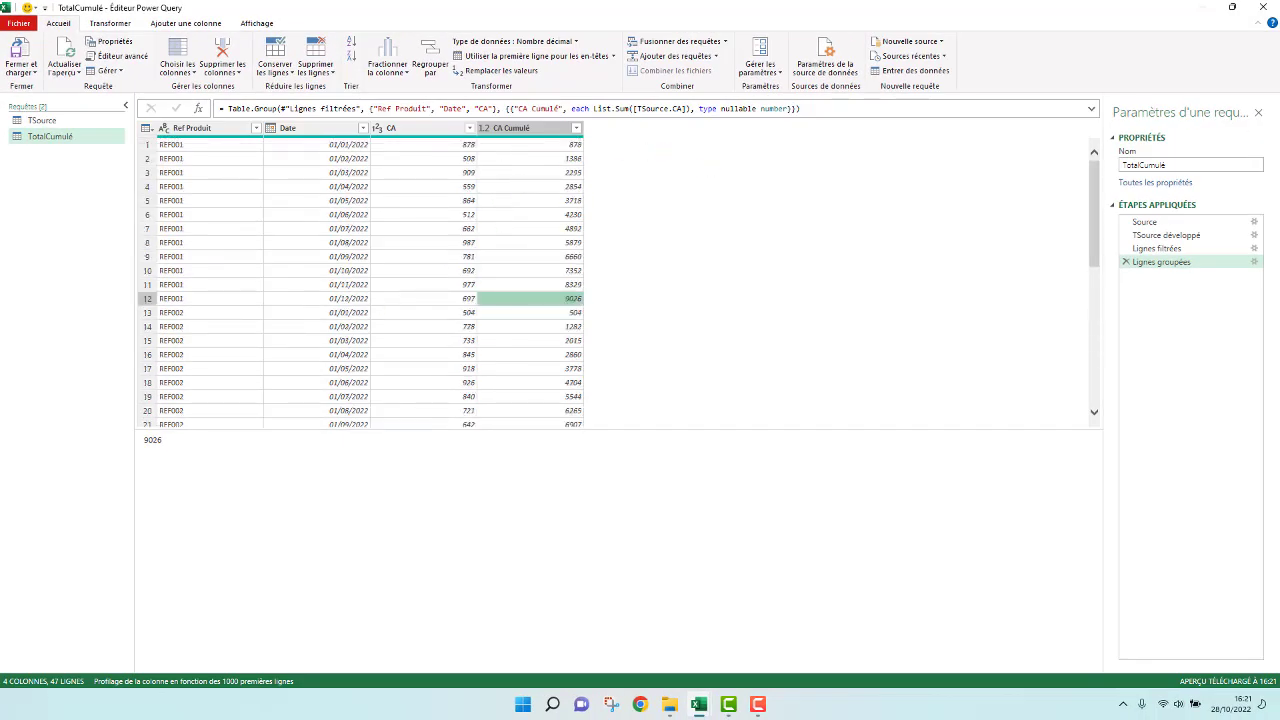
click(20, 58)
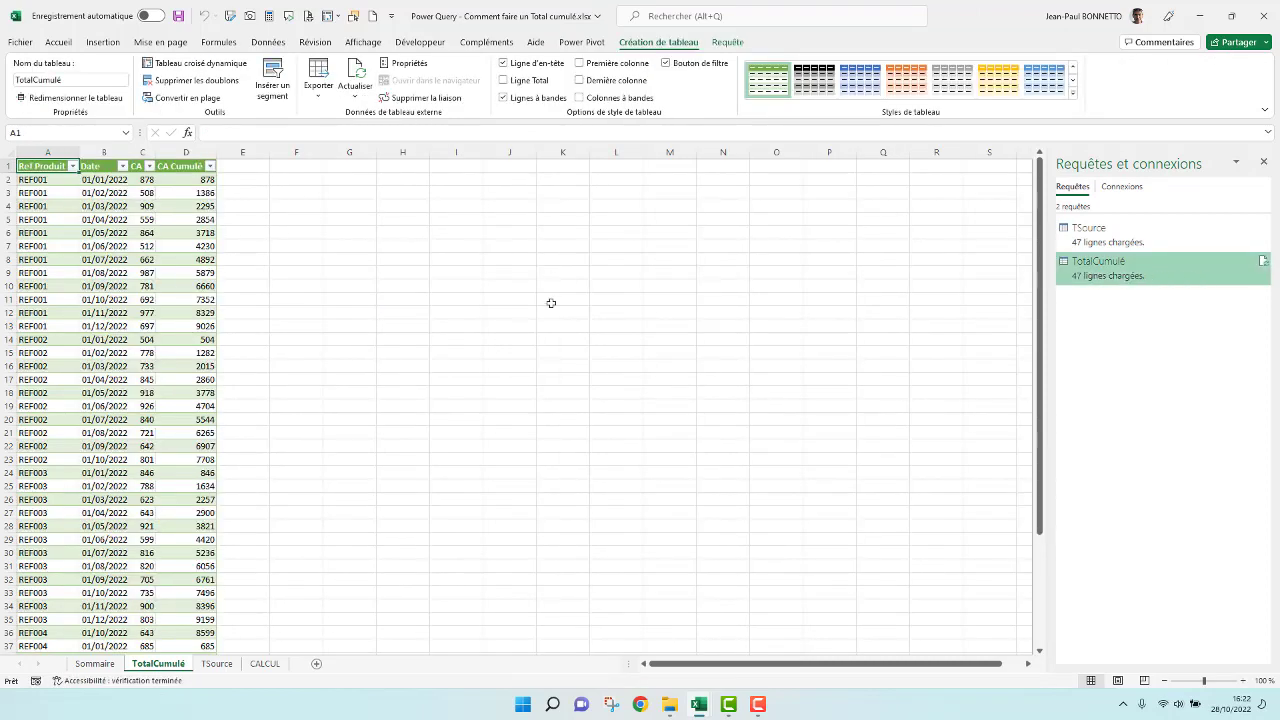
click(1112, 238)
right_click(1116, 232)
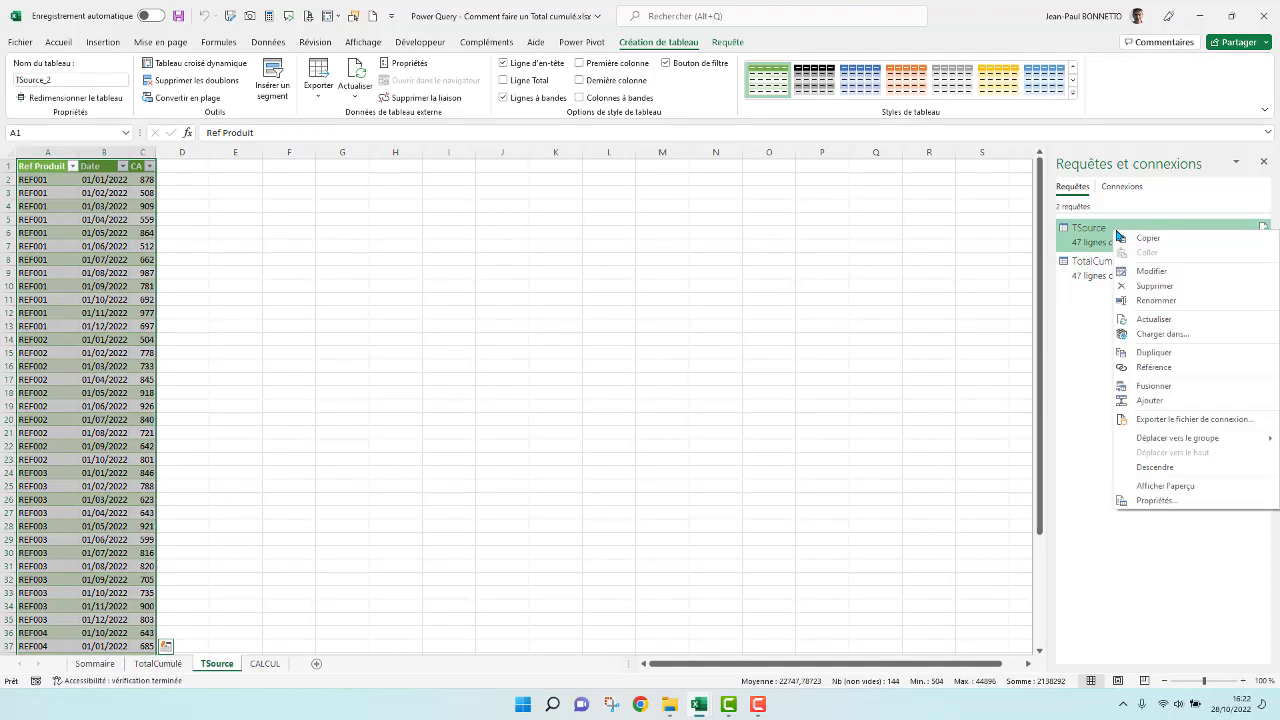
click(1158, 337)
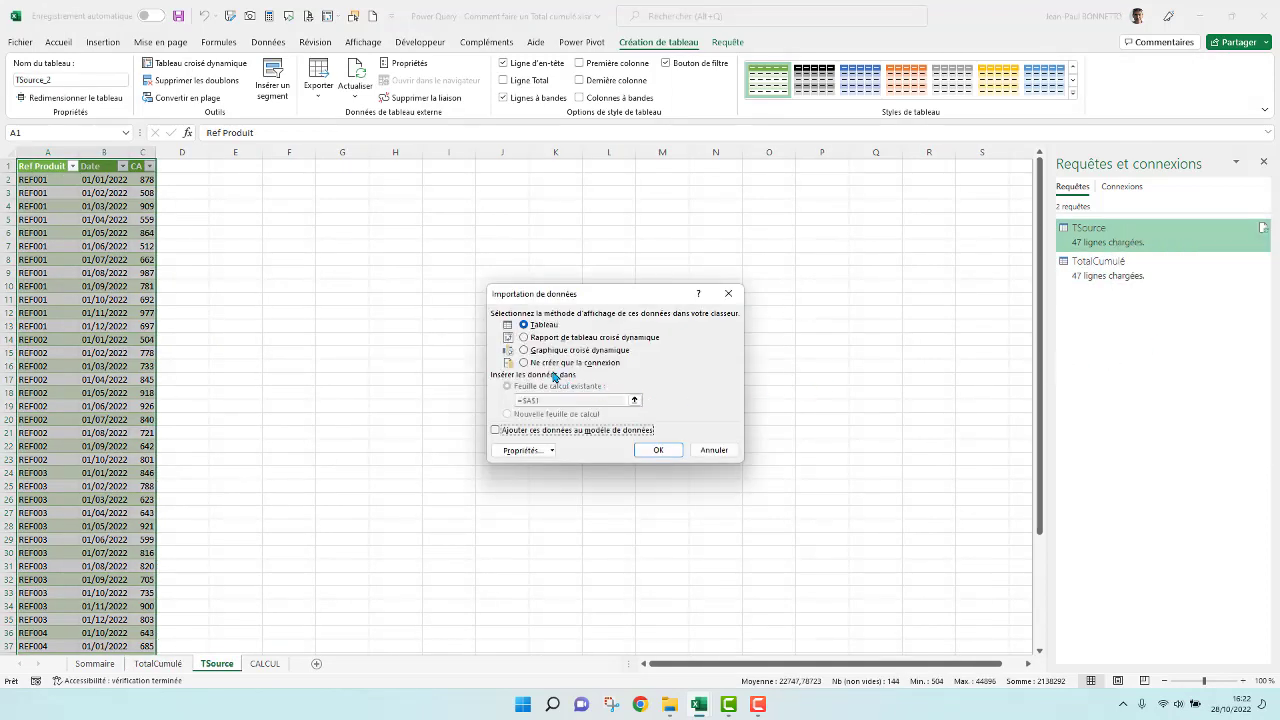
click(523, 364)
click(668, 452)
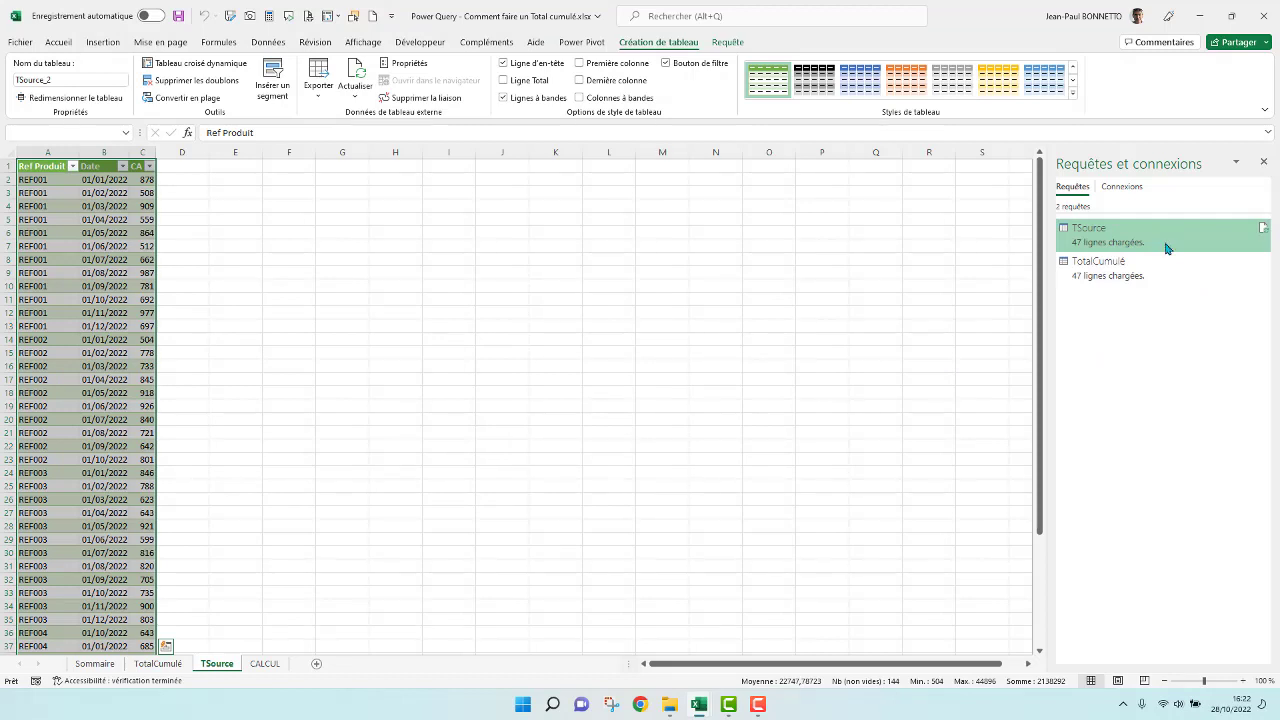
click(622, 390)
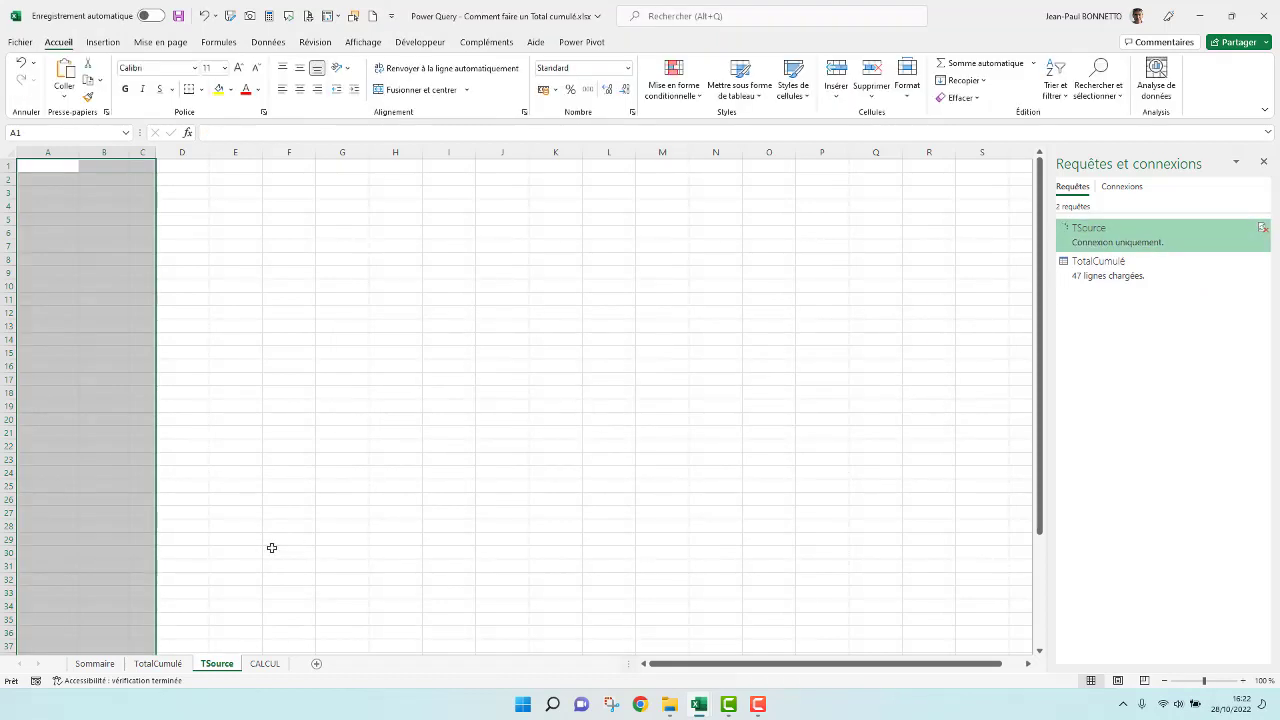
Delete the emptied TSource worksheet and confirm the deletion
right_click(213, 665)
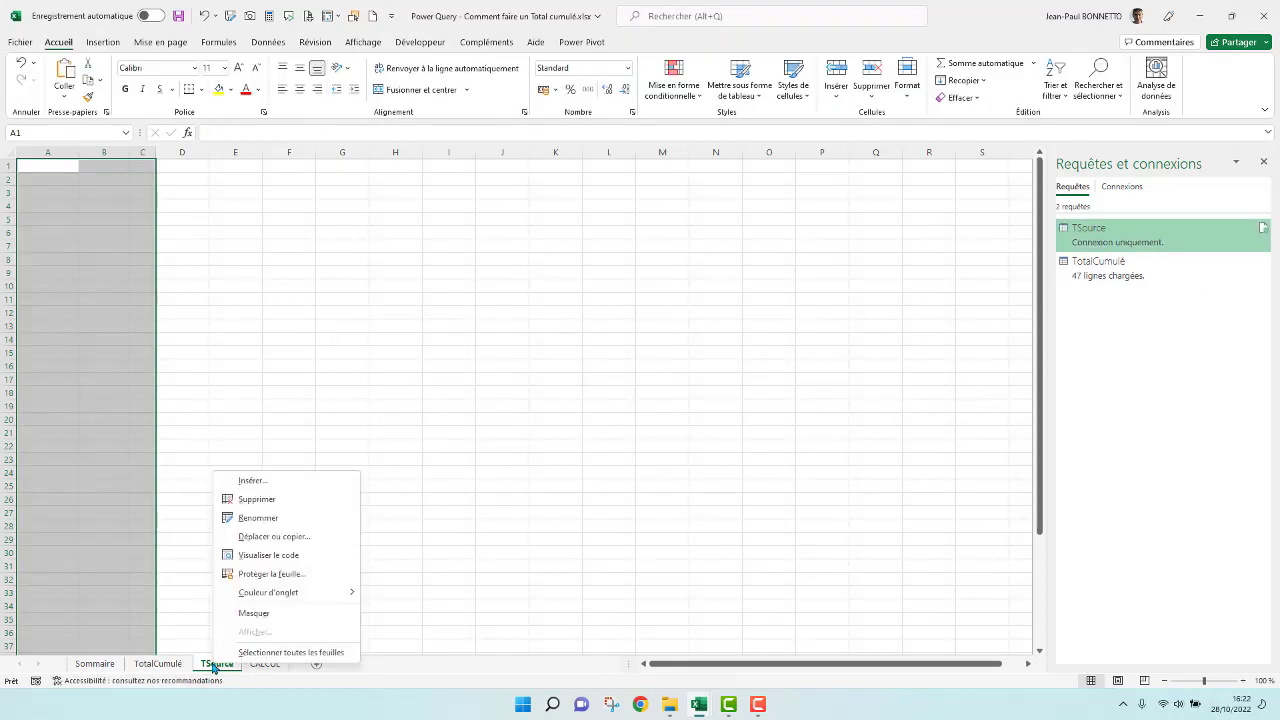
click(257, 500)
click(615, 387)
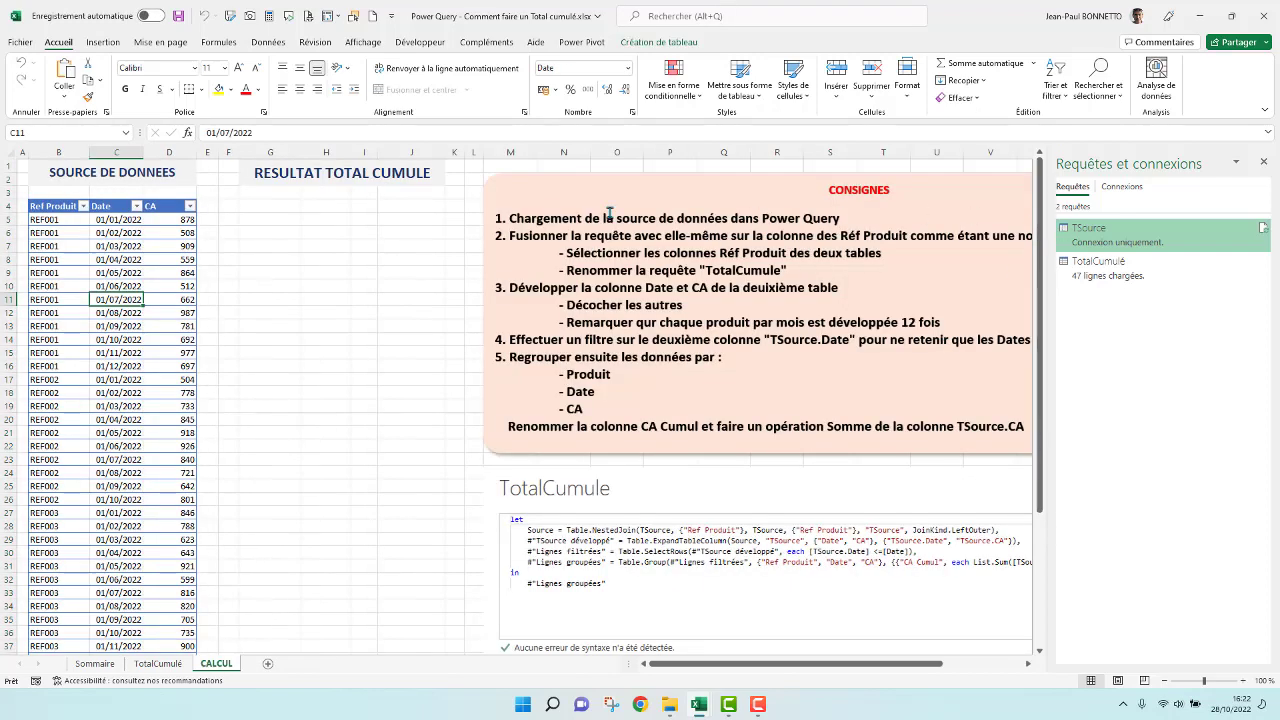
Open the load settings of the TotalCumulé query and confirm Tableau as its display method
click(1136, 275)
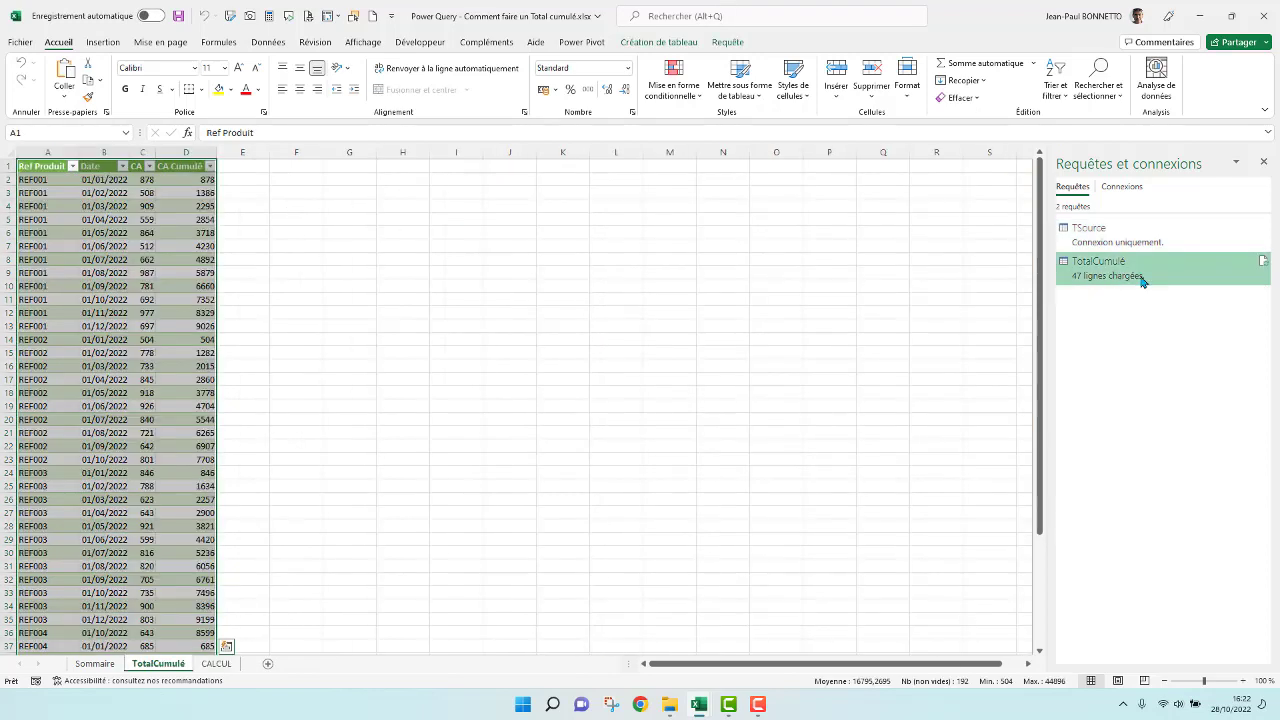
right_click(1192, 278)
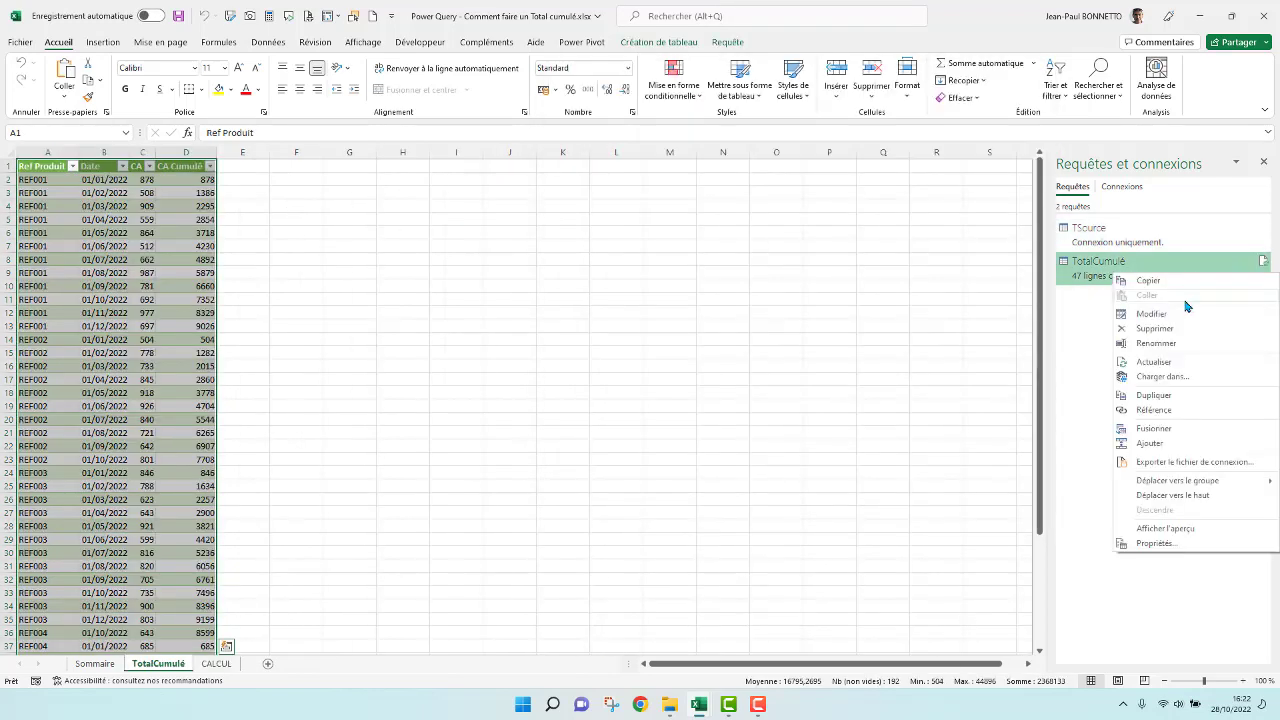
click(1165, 376)
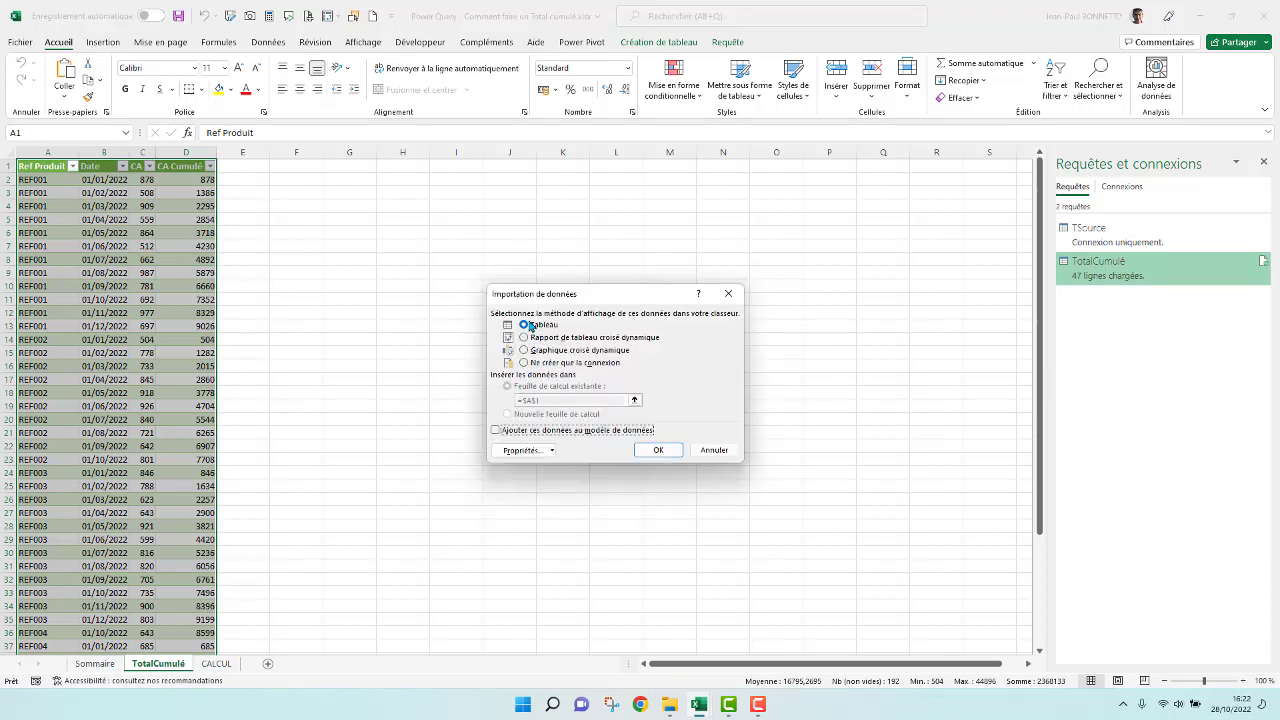
click(529, 326)
click(658, 450)
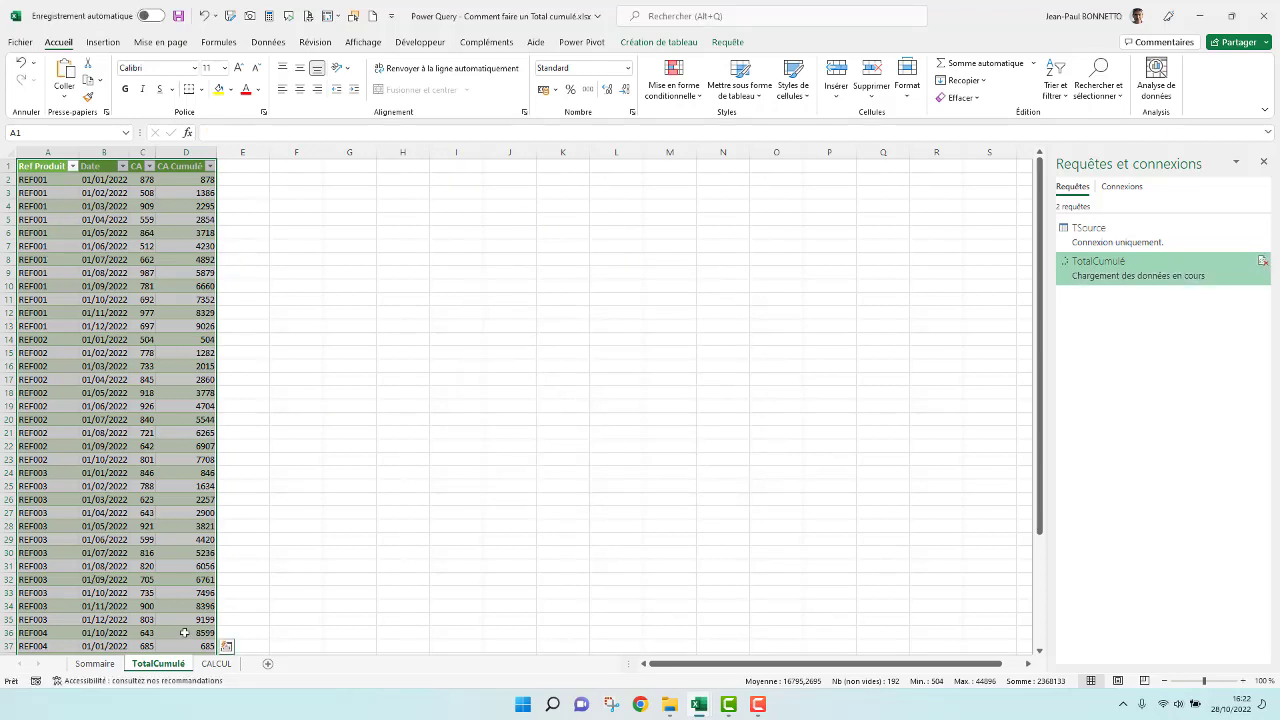
Format the CA Cumulé column of the TotalCumulé sheet with a thousands separator and no decimals
click(95, 663)
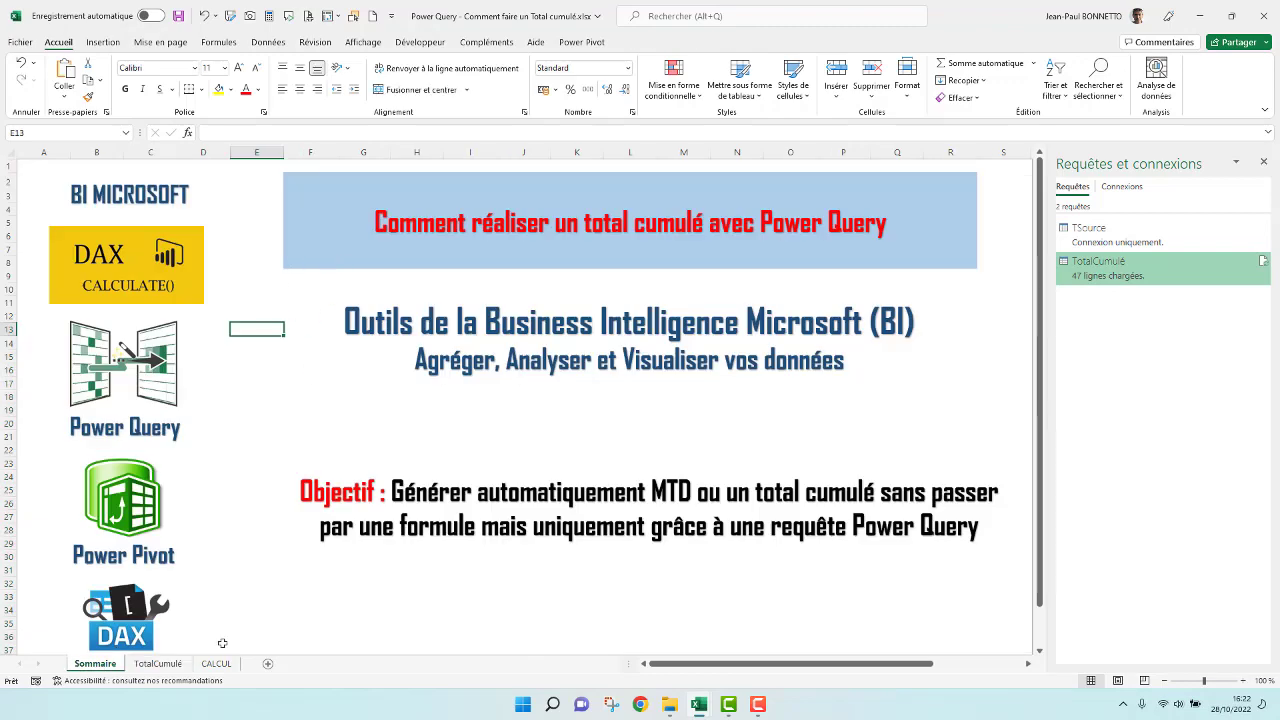
click(158, 663)
click(175, 204)
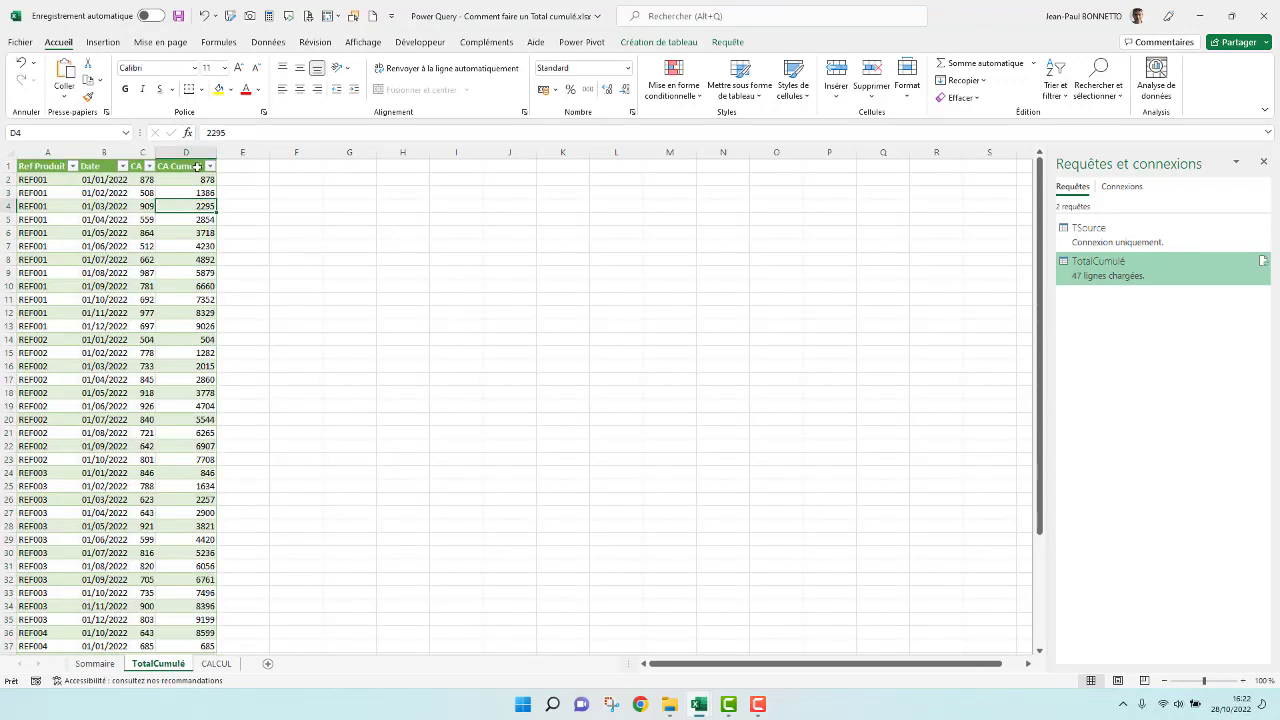
click(195, 166)
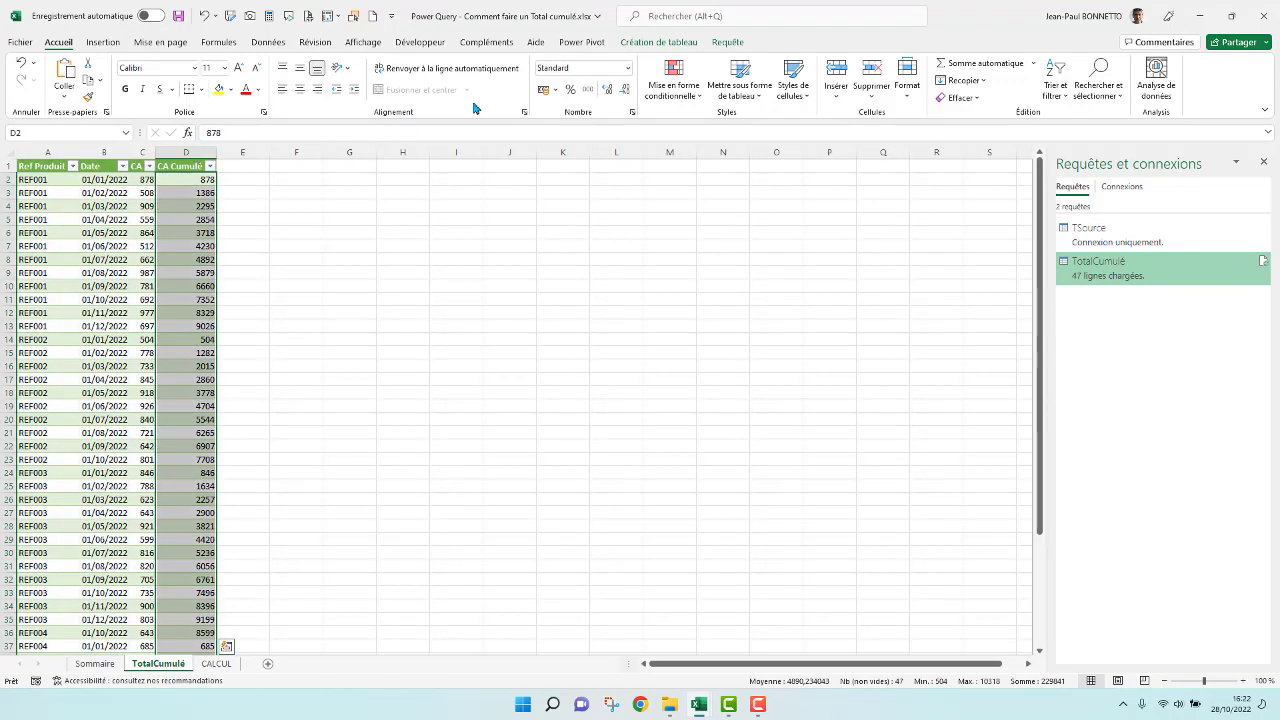
click(588, 90)
click(625, 90)
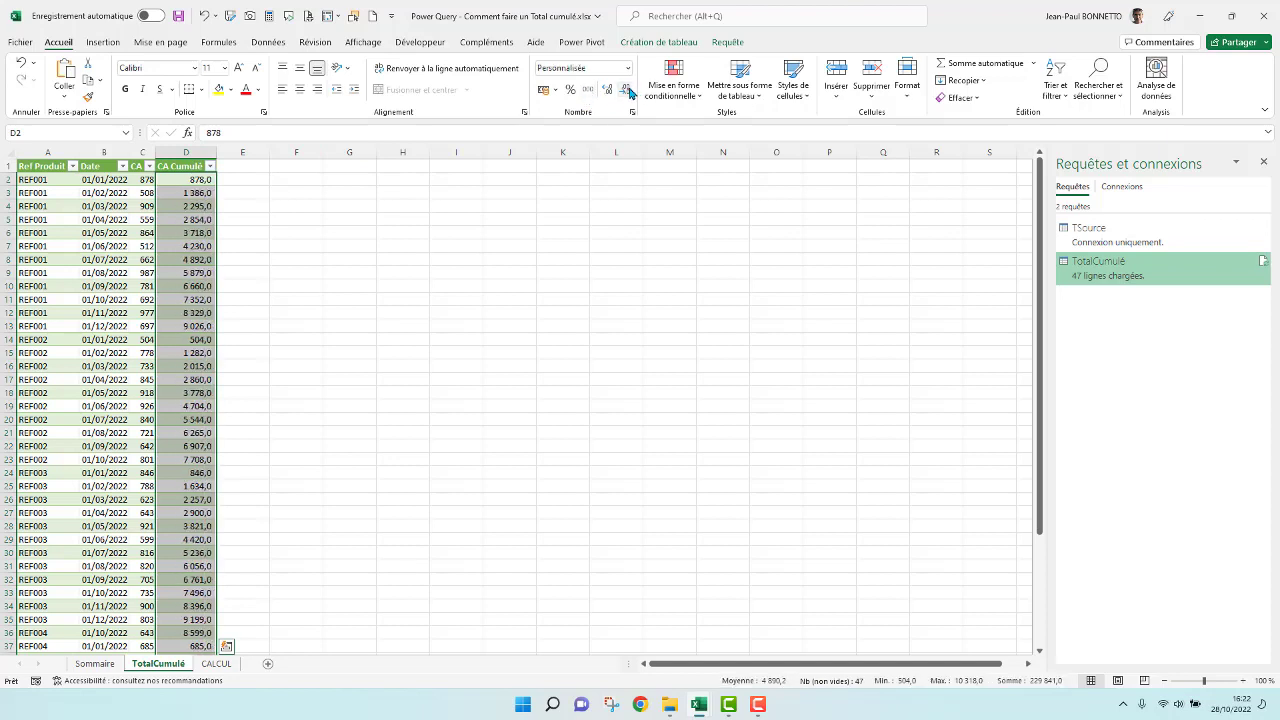
click(625, 90)
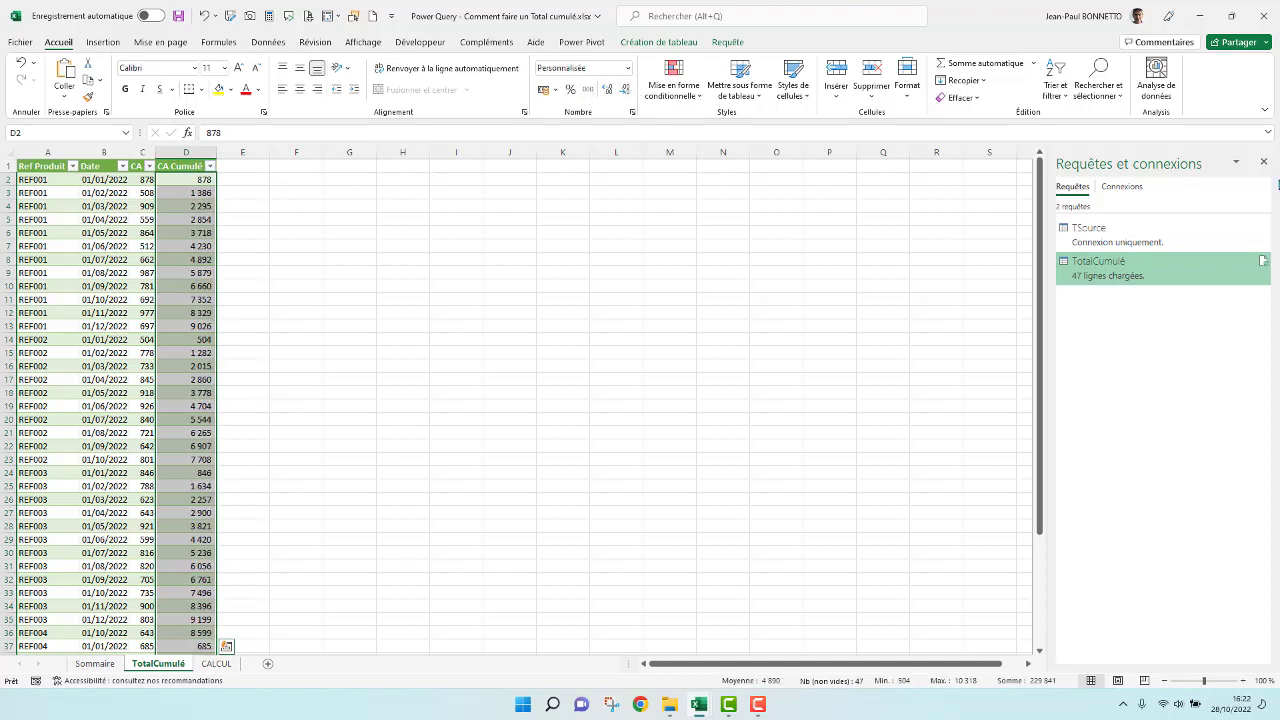
Hide the workbook's queries and connections list, and widen the Date and CA columns of the table
click(1262, 162)
click(265, 247)
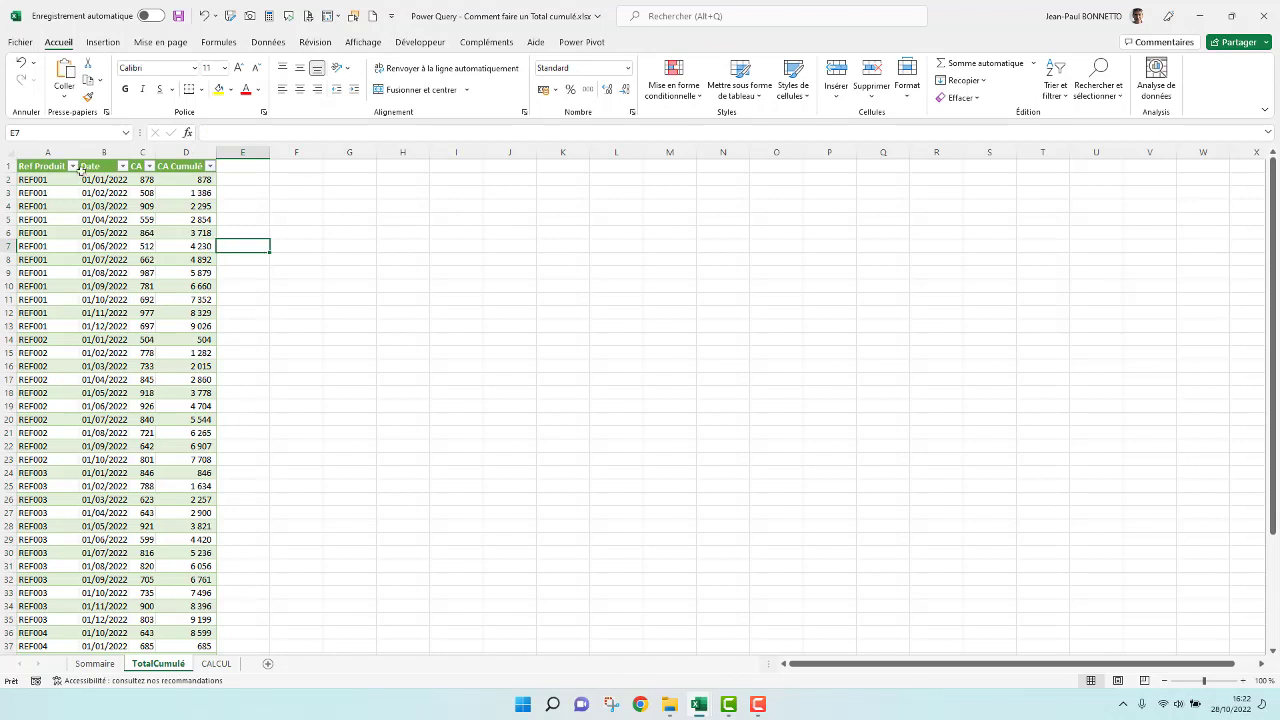
drag(129, 151, 224, 151)
Check the sums of the monthly CA values for REF001, REF002 and REF003 against each product's last CA Cumulé value
drag(56, 178, 57, 326)
click(204, 181)
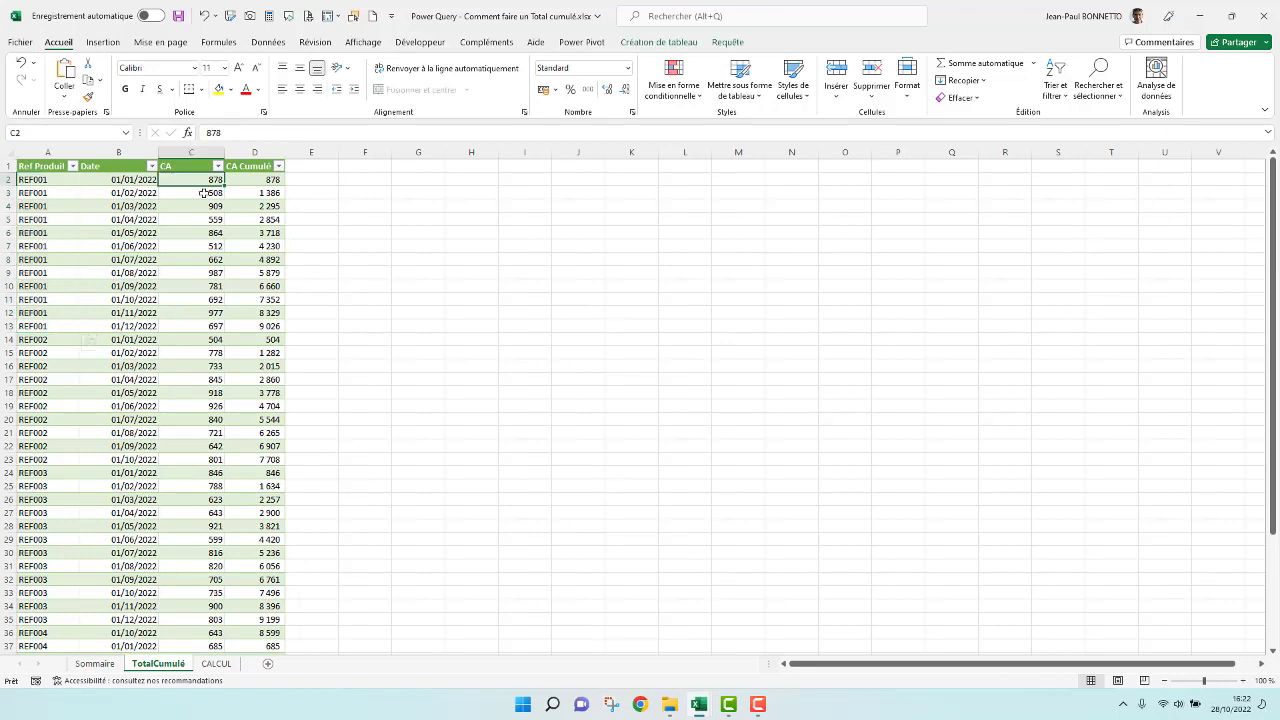
drag(204, 193, 204, 328)
click(262, 182)
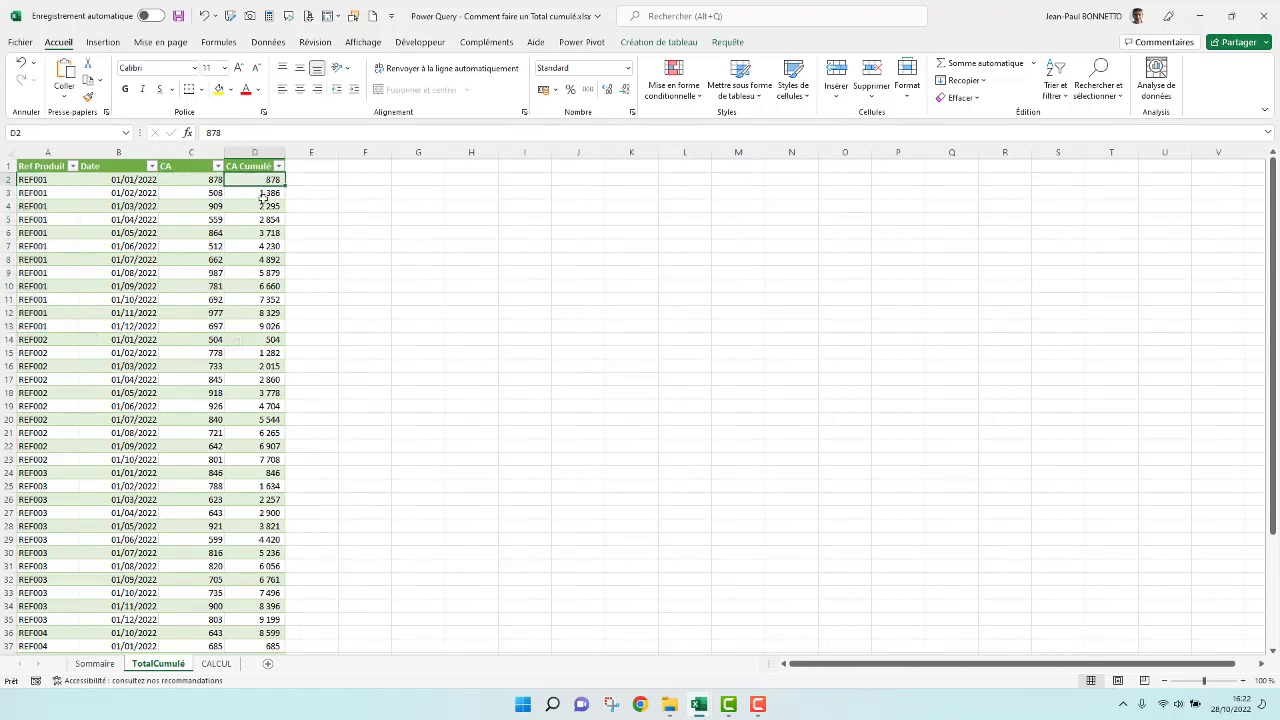
drag(262, 195, 265, 325)
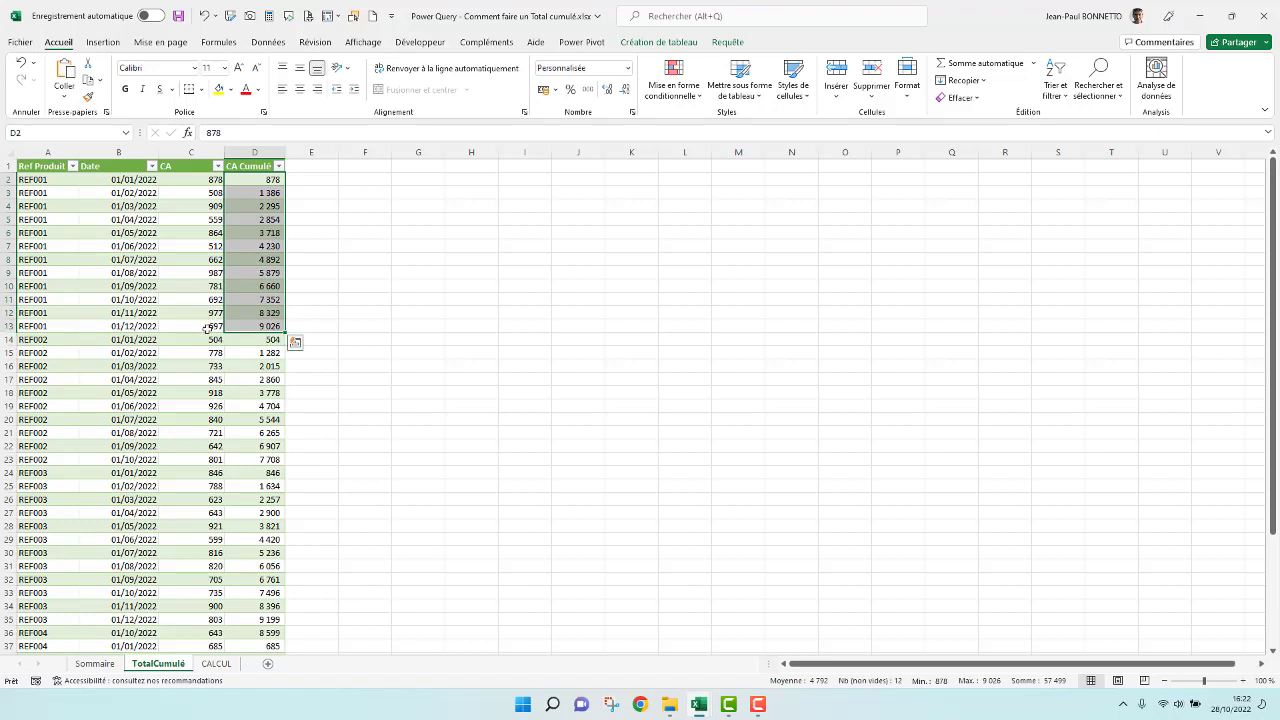
click(196, 342)
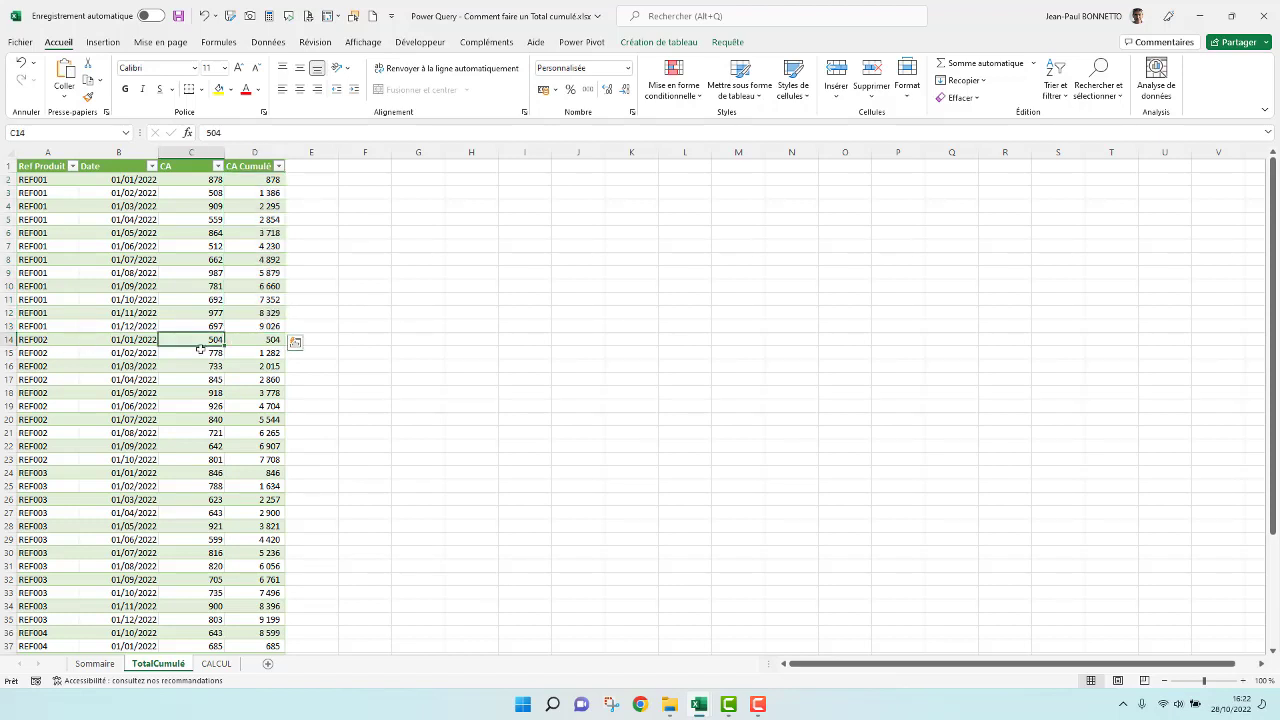
drag(200, 349, 219, 463)
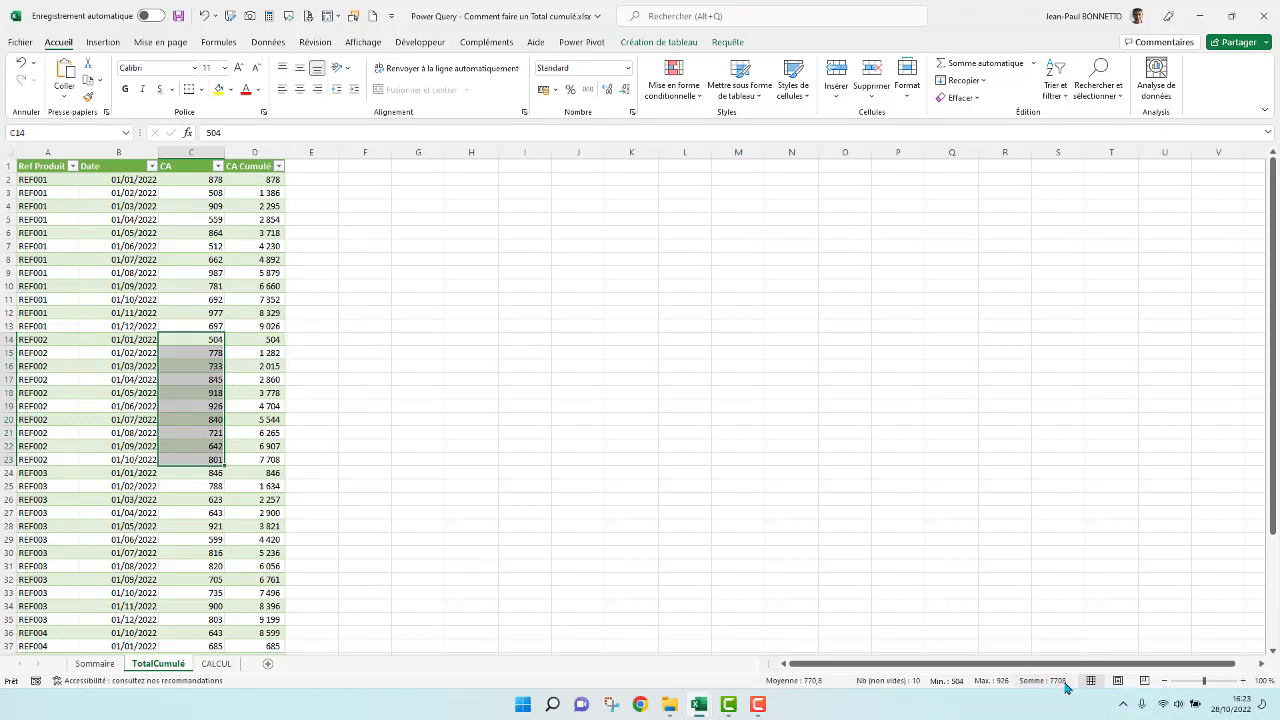
click(276, 459)
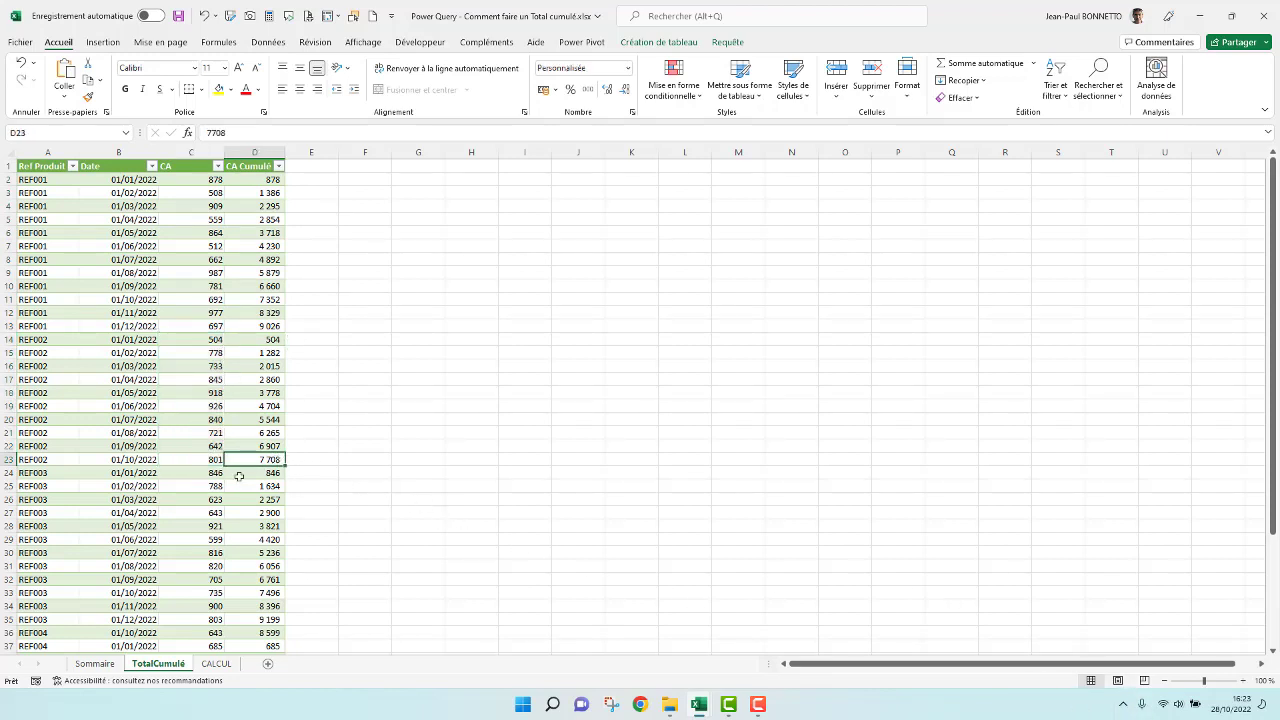
drag(202, 476, 200, 617)
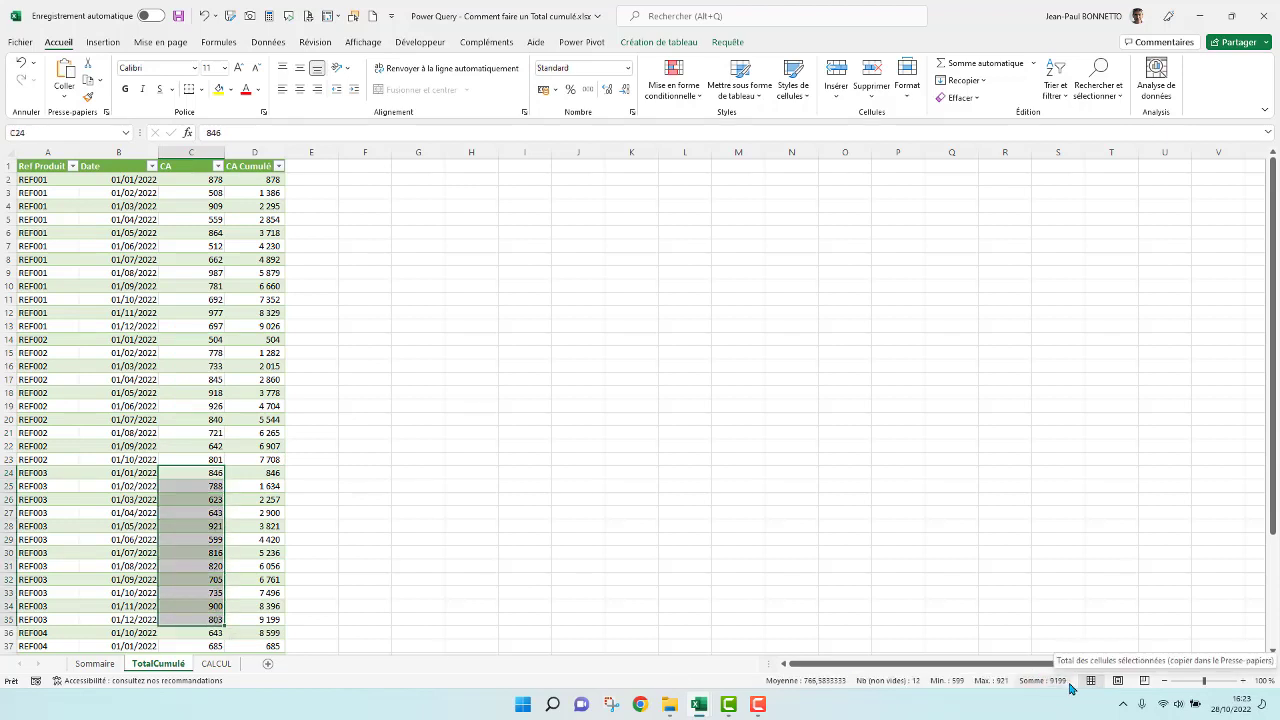
click(273, 620)
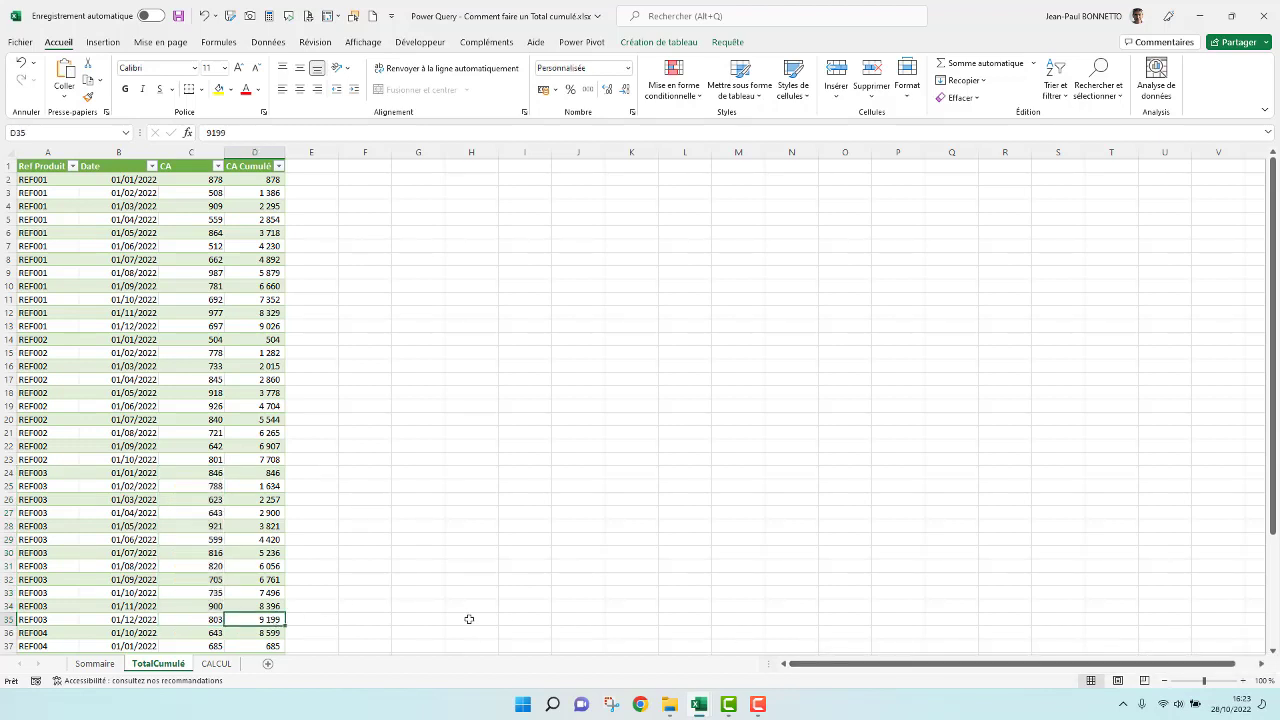
Widen the CA Cumulé column on the TotalCumulé sheet, and return to the Sommaire sheet
drag(285, 146, 270, 459)
drag(192, 186, 215, 299)
drag(26, 181, 58, 258)
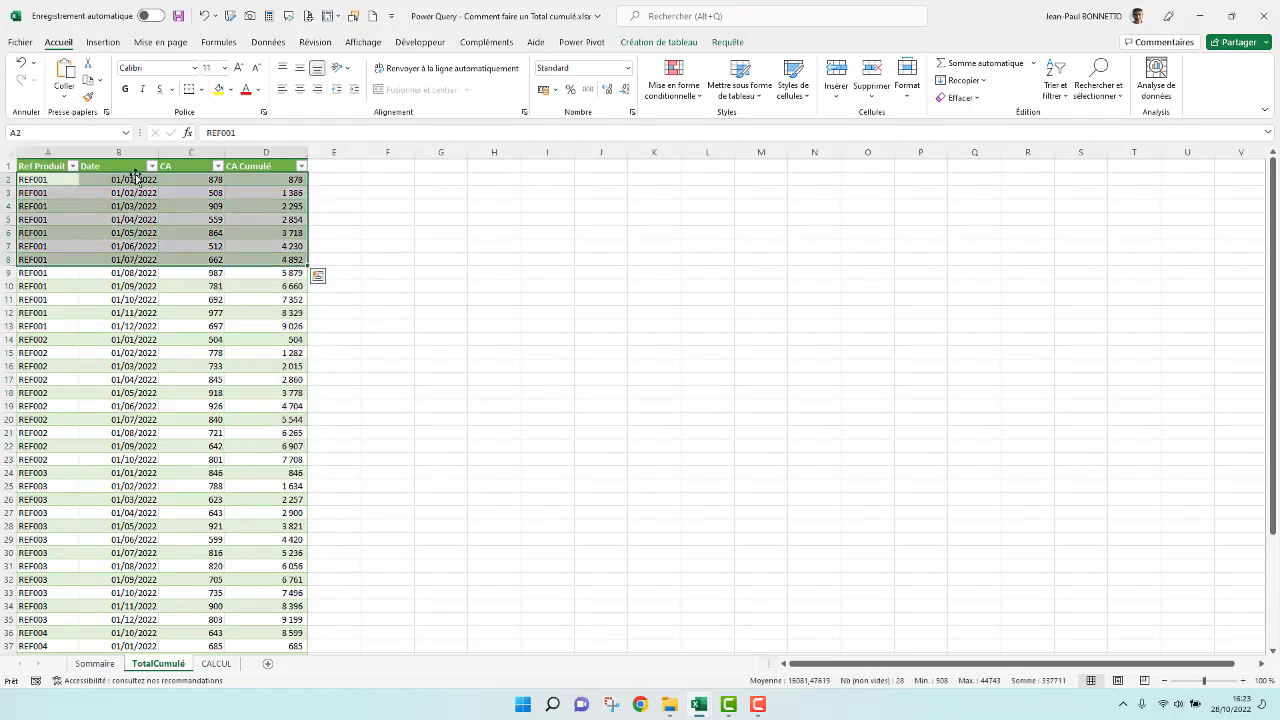
click(133, 179)
click(441, 217)
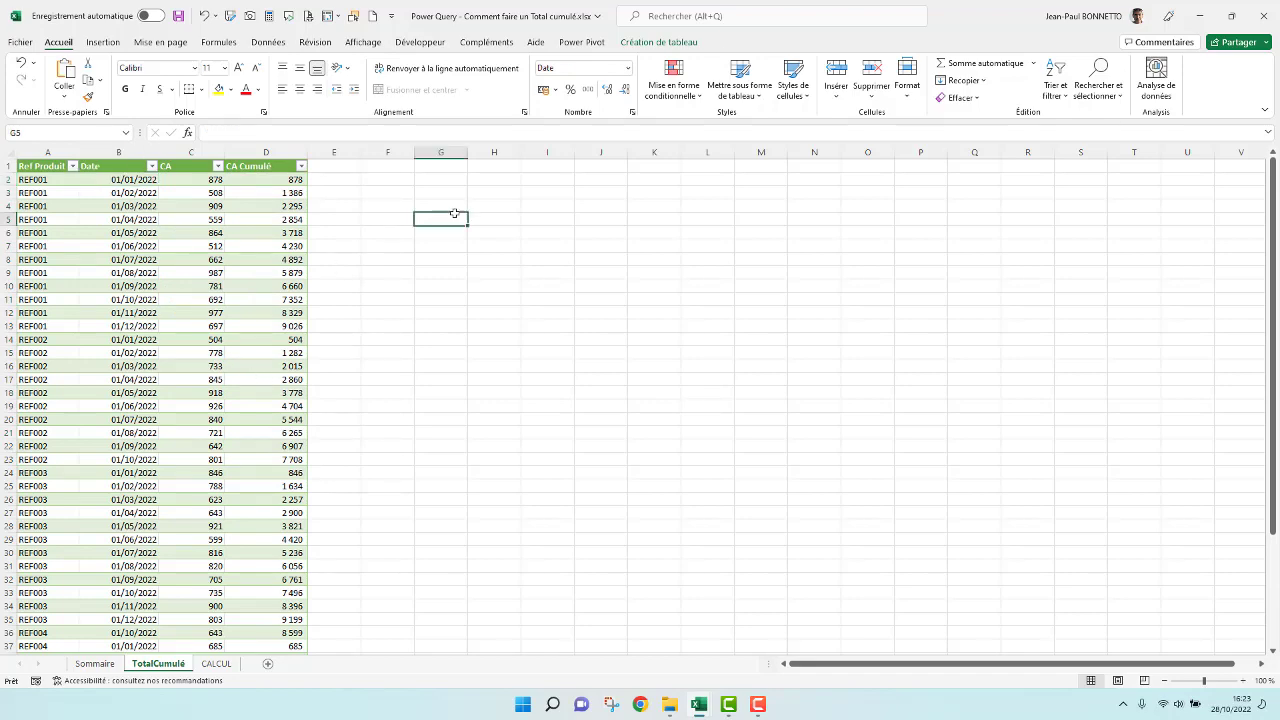
click(95, 663)
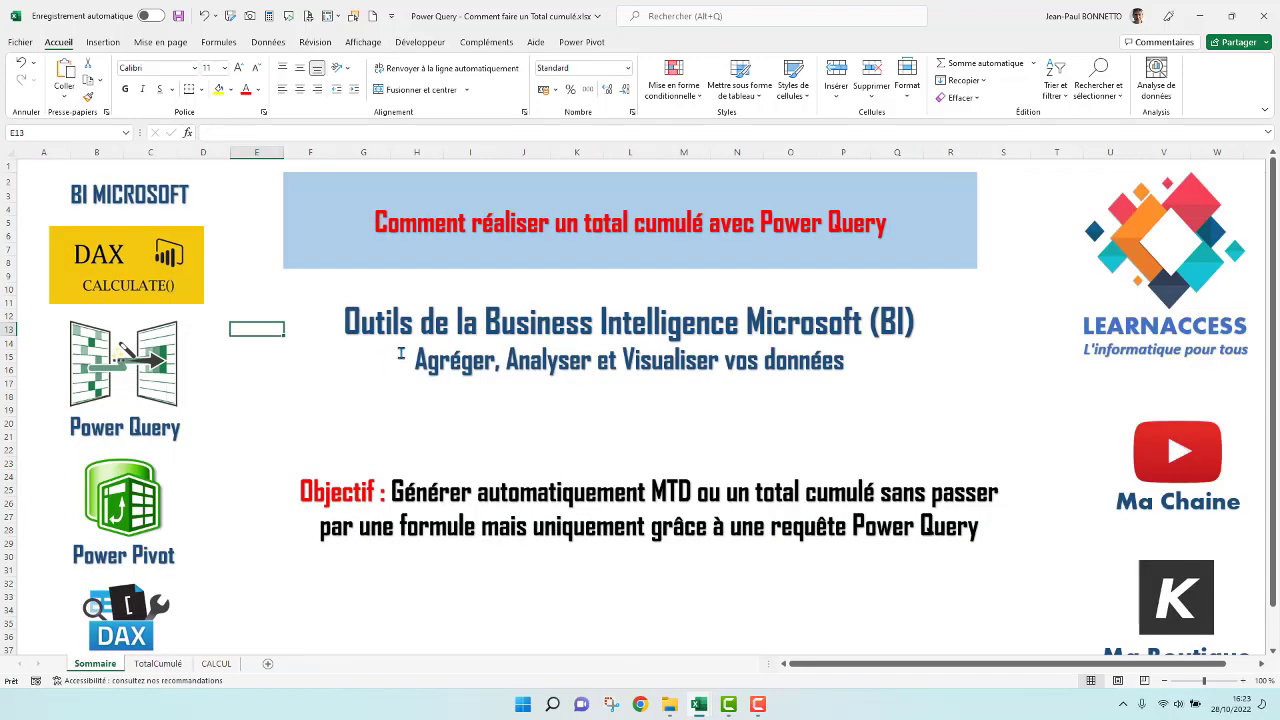